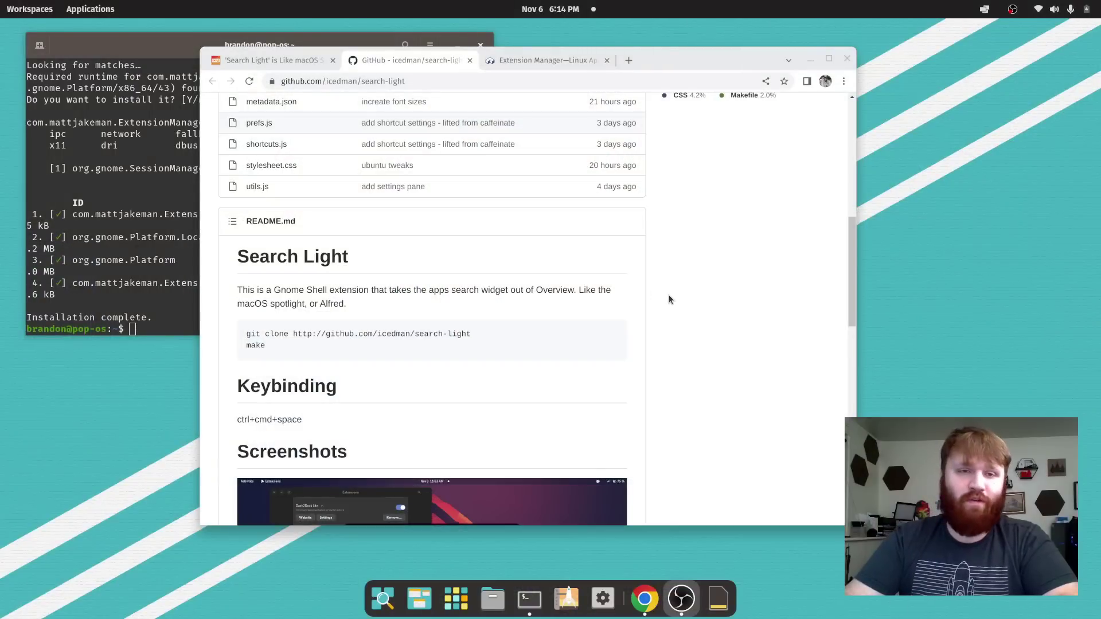
Step: Scroll the icedman/search-light README to its Screenshots section and close the system About window
scroll(671, 295, "up", 8)
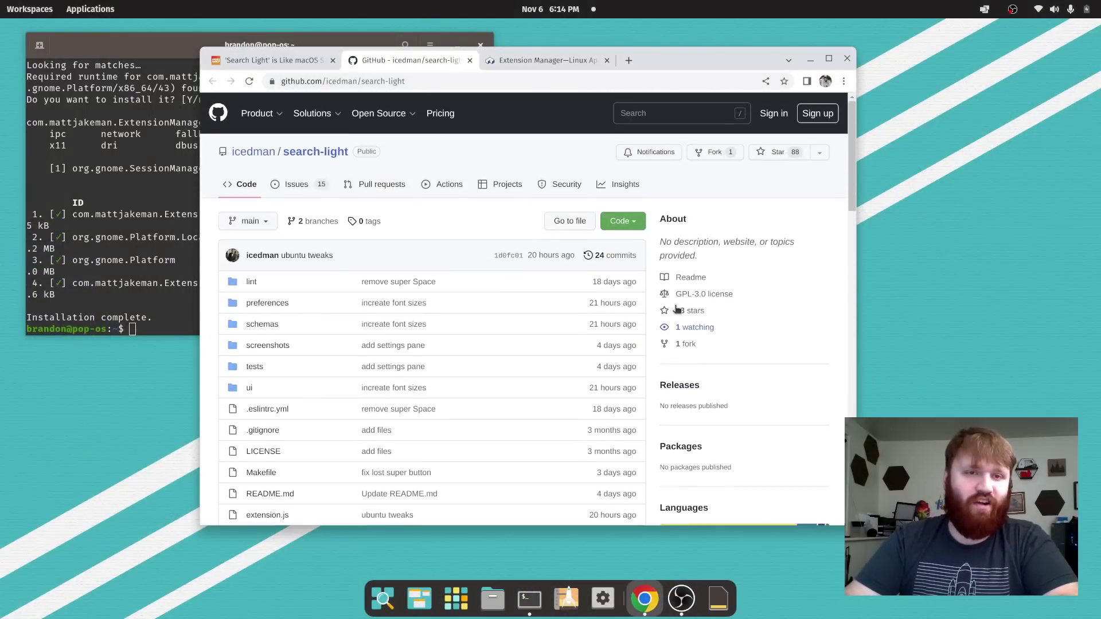
scroll(517, 351, "down", 1)
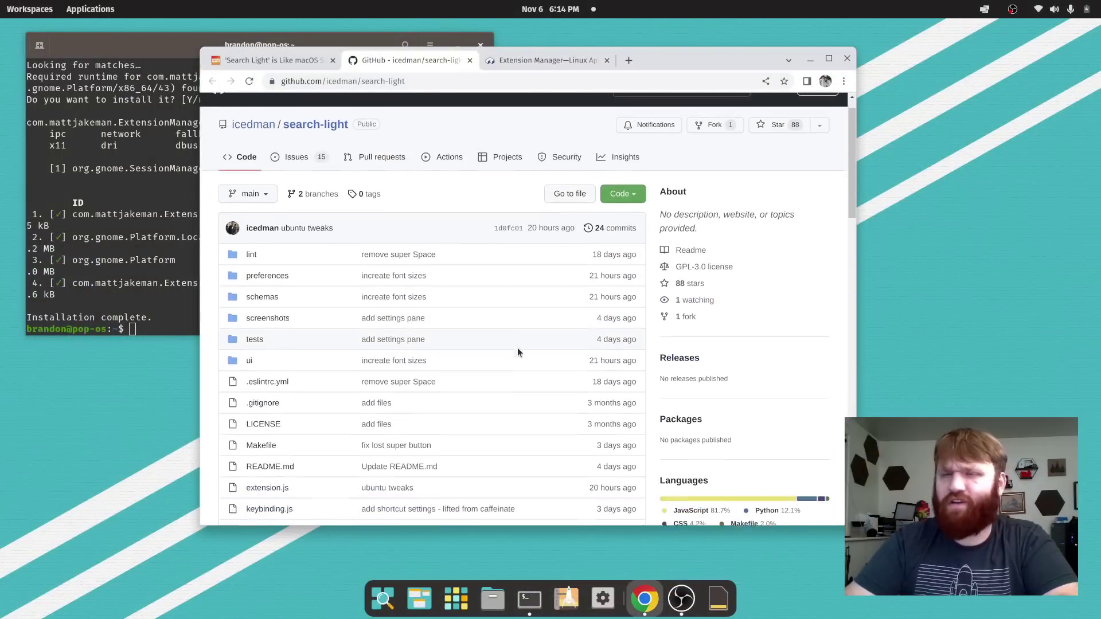
scroll(519, 344, "down", 10)
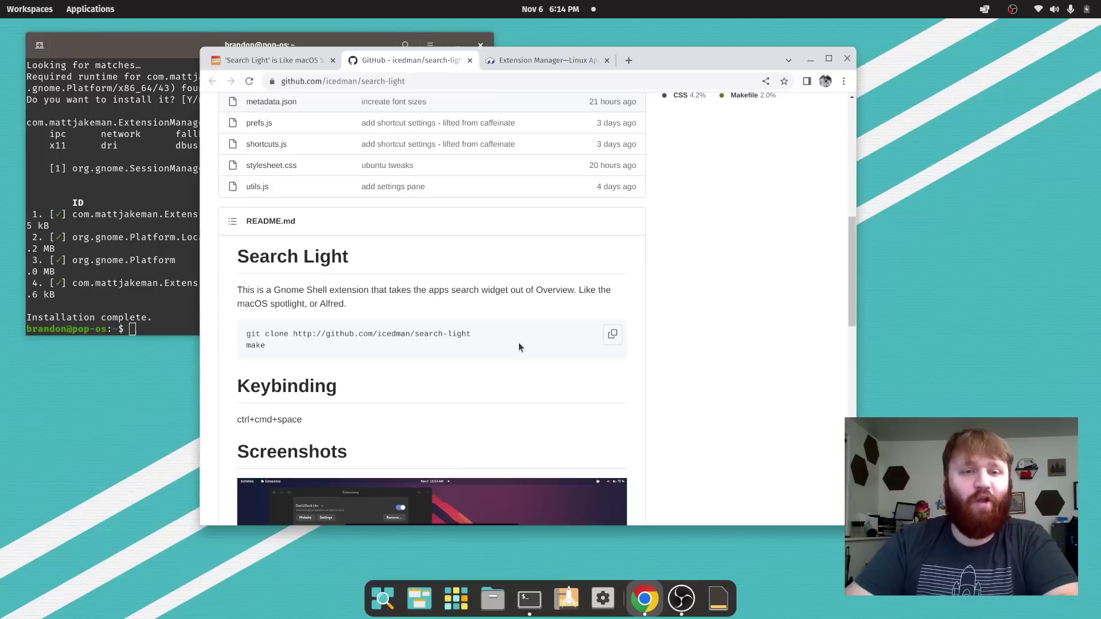
scroll(518, 339, "down", 2)
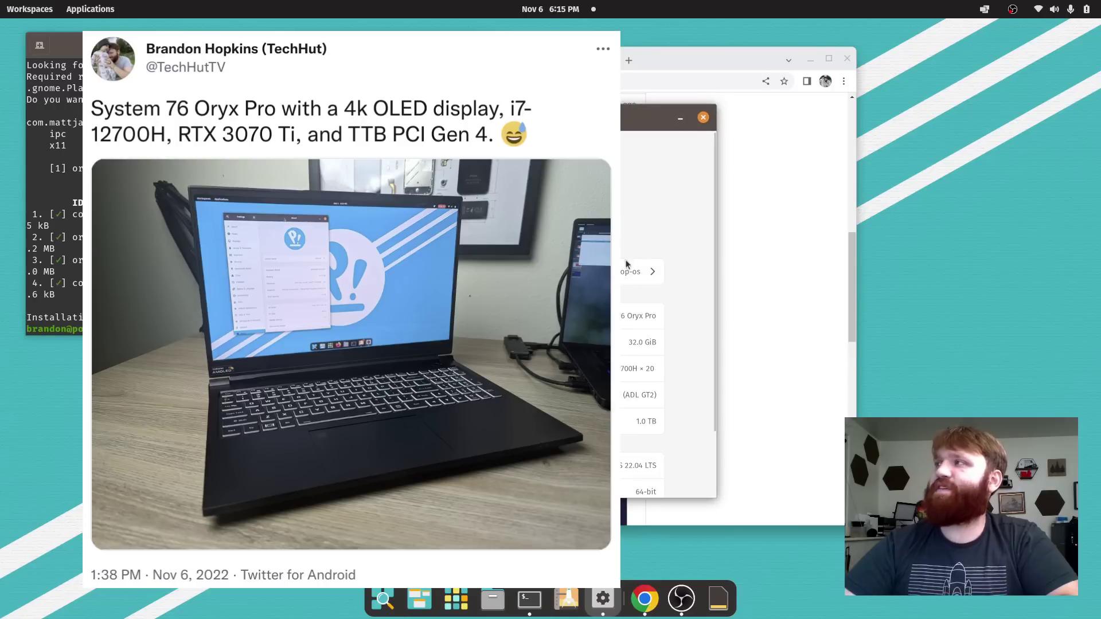
left_click(705, 119)
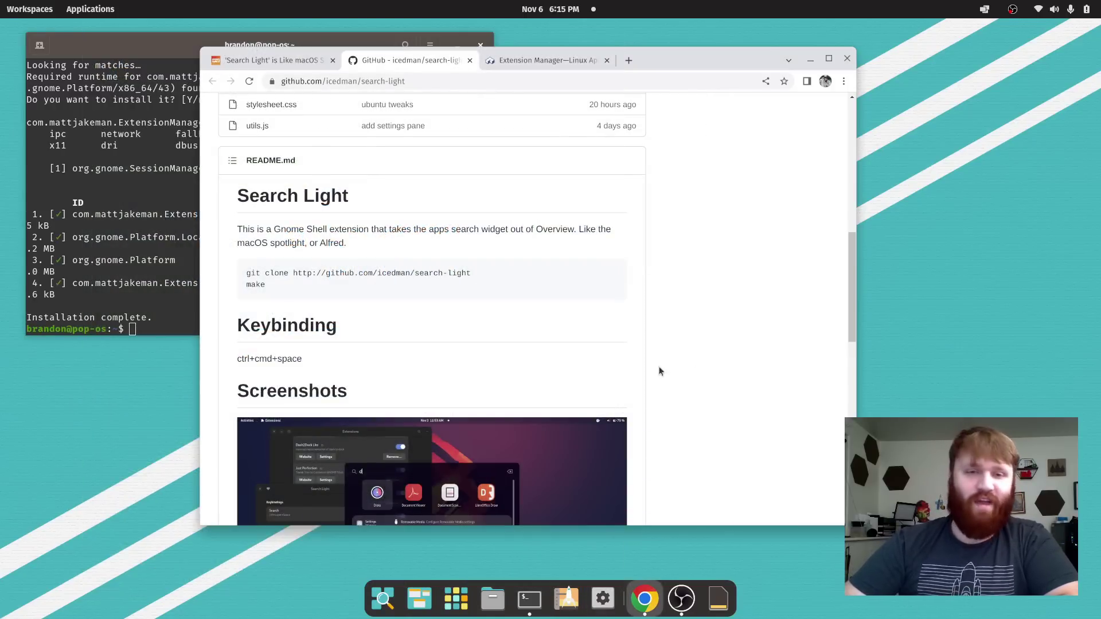
scroll(448, 261, "down", 3)
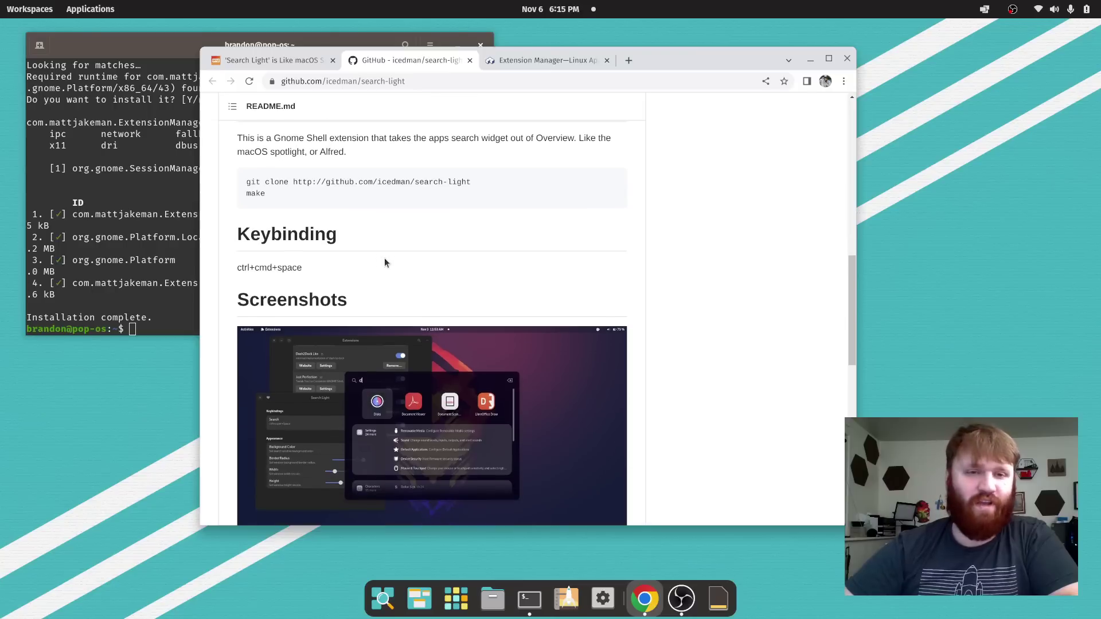
scroll(363, 254, "up", 4)
Step: Switch to the OMG! Ubuntu Search Light article and read down to the default keybinding paragraph
left_click(270, 61)
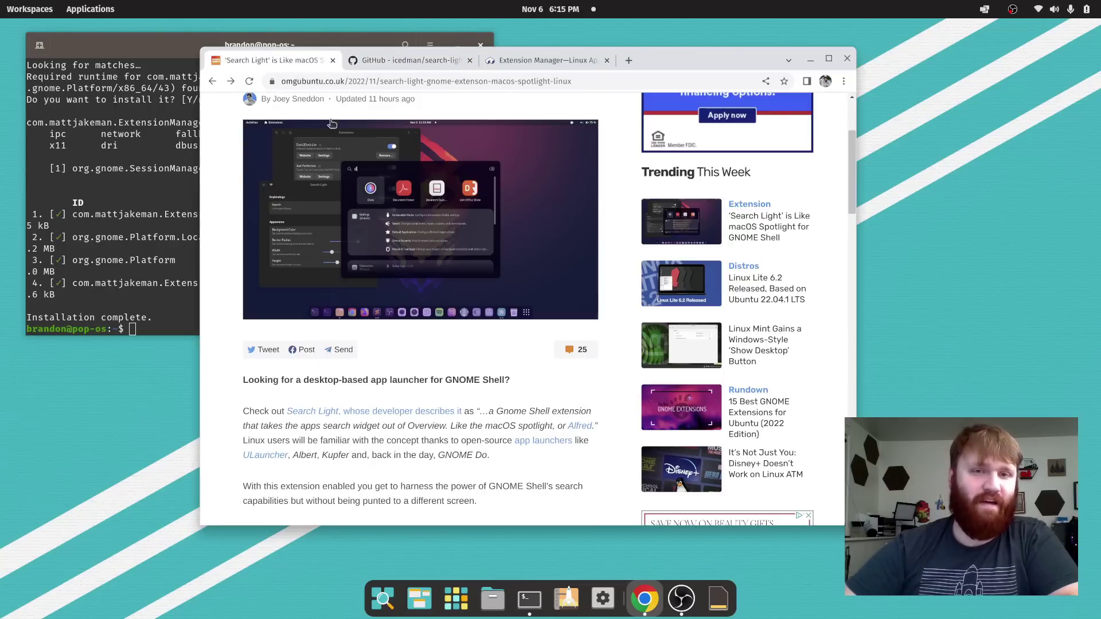
scroll(413, 284, "up", 2)
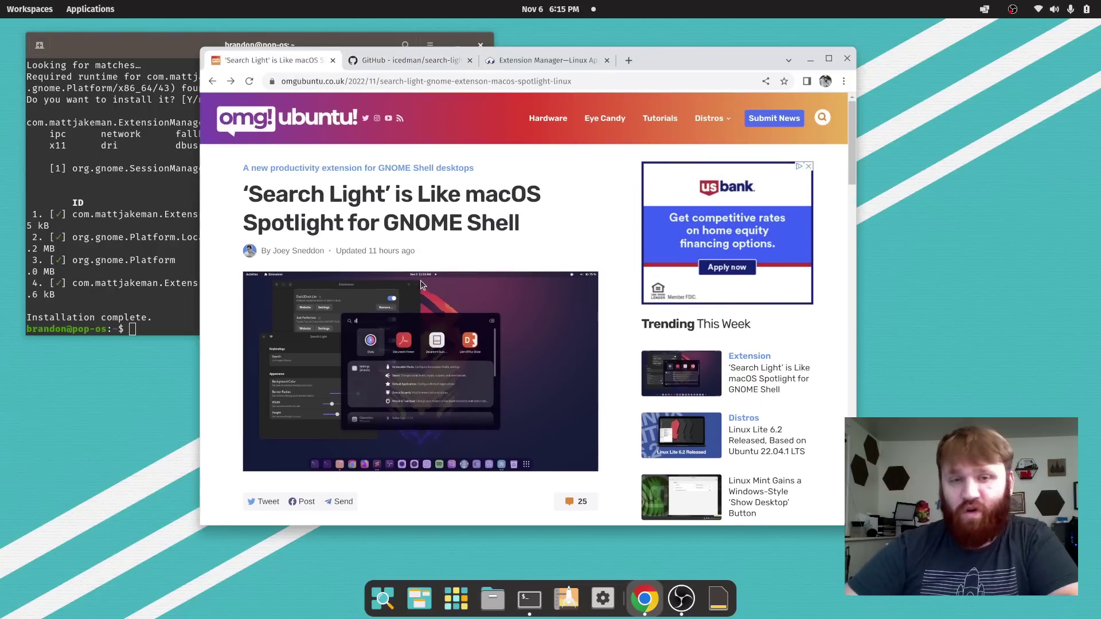
scroll(421, 285, "down", 5)
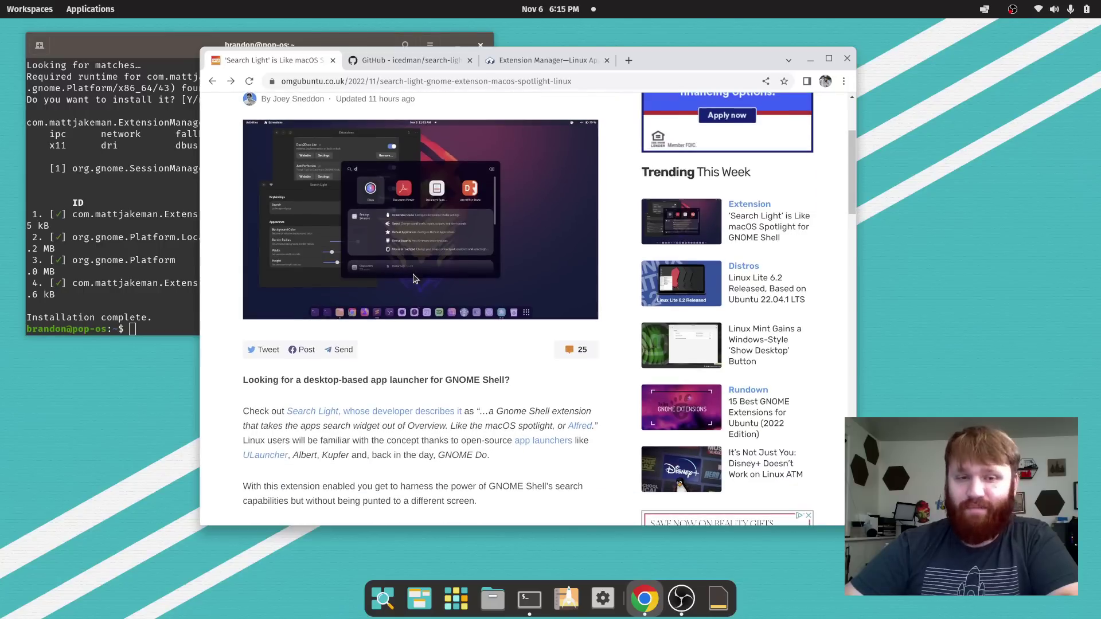
scroll(416, 279, "down", 8)
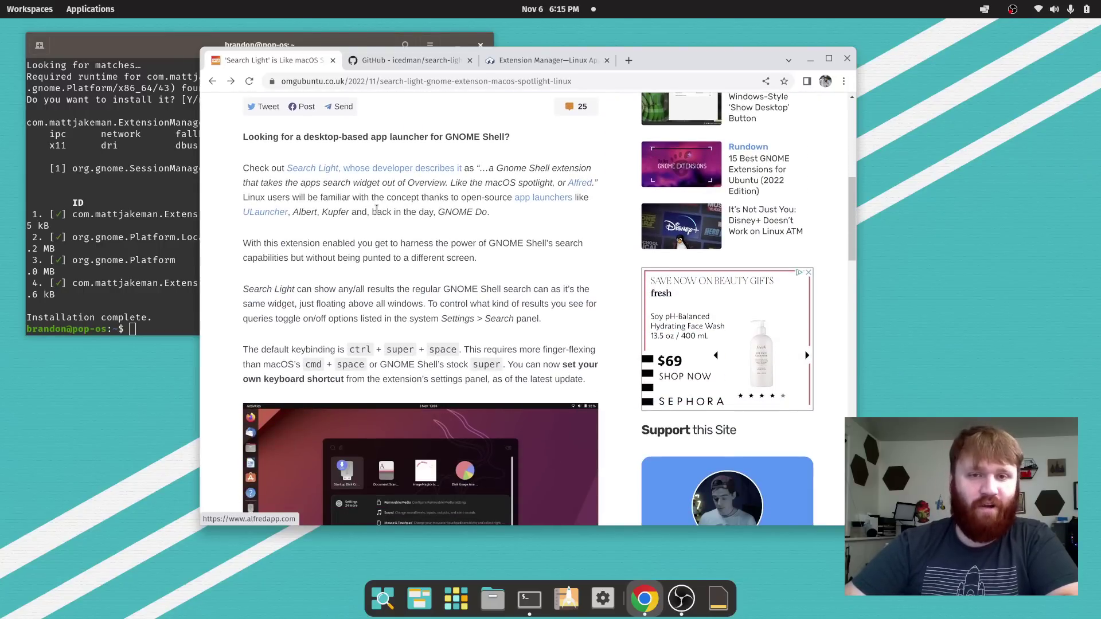
scroll(498, 193, "down", 2)
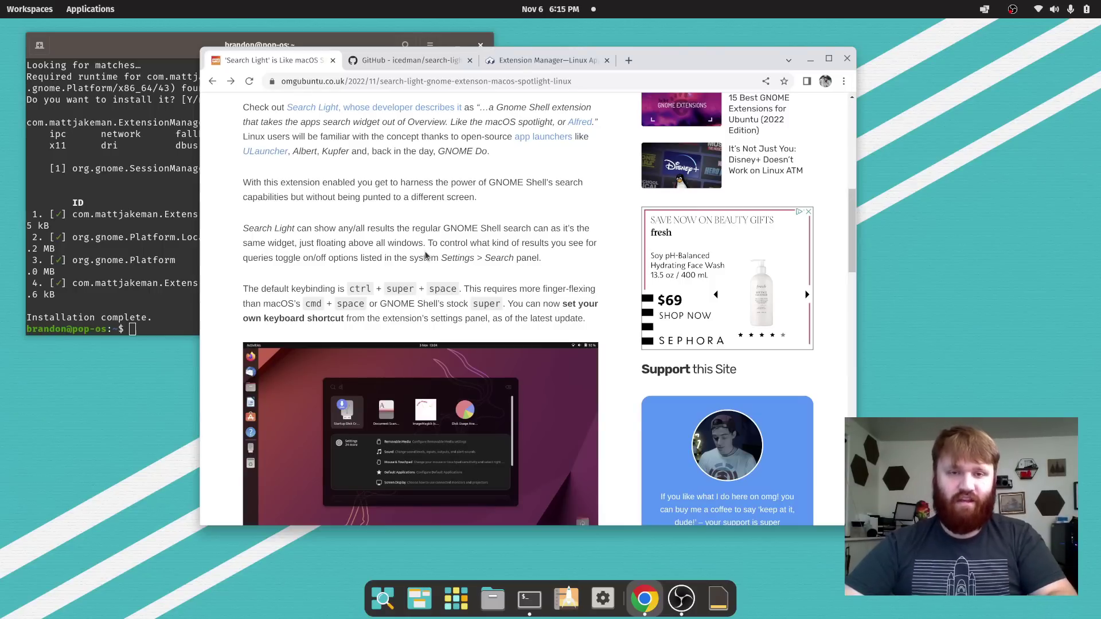
key("ctrl+super+space")
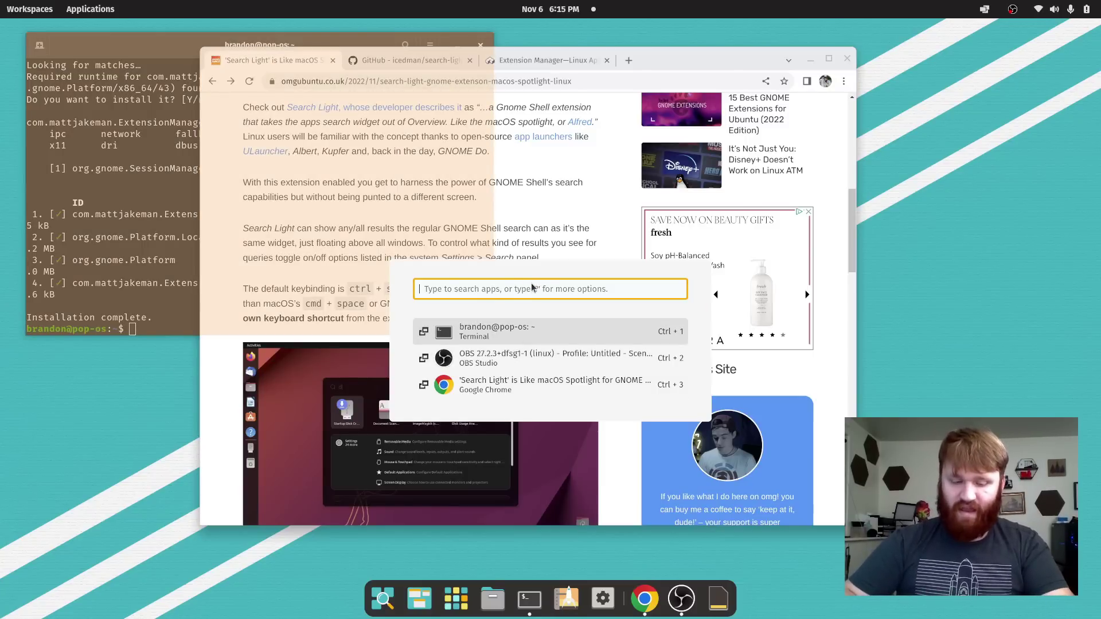
key("Down")
key("Down")
key("Down")
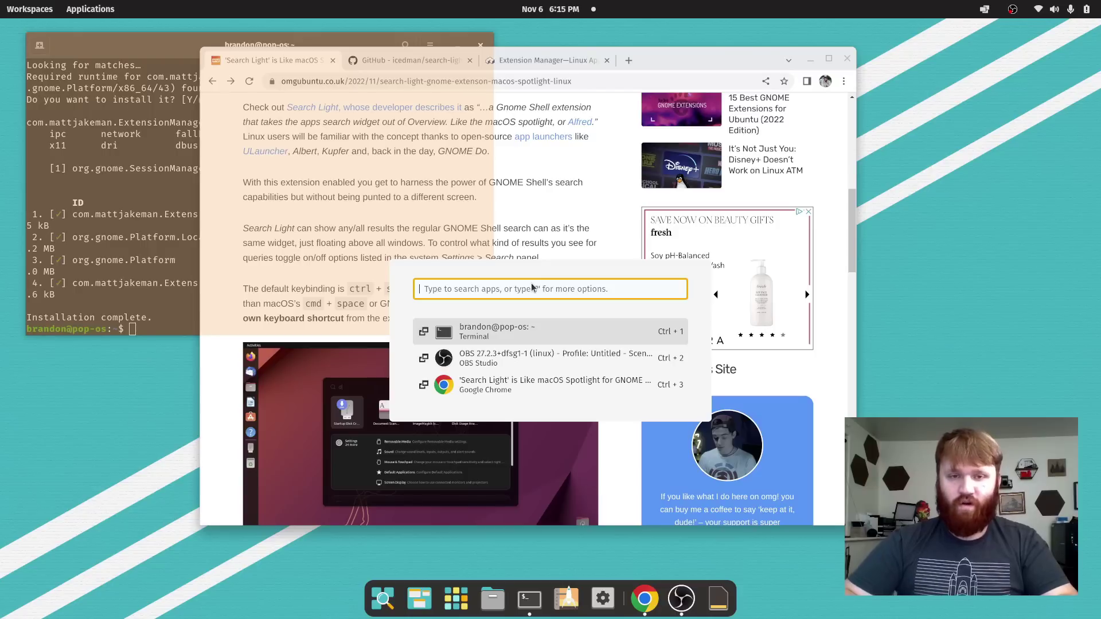
type("fire")
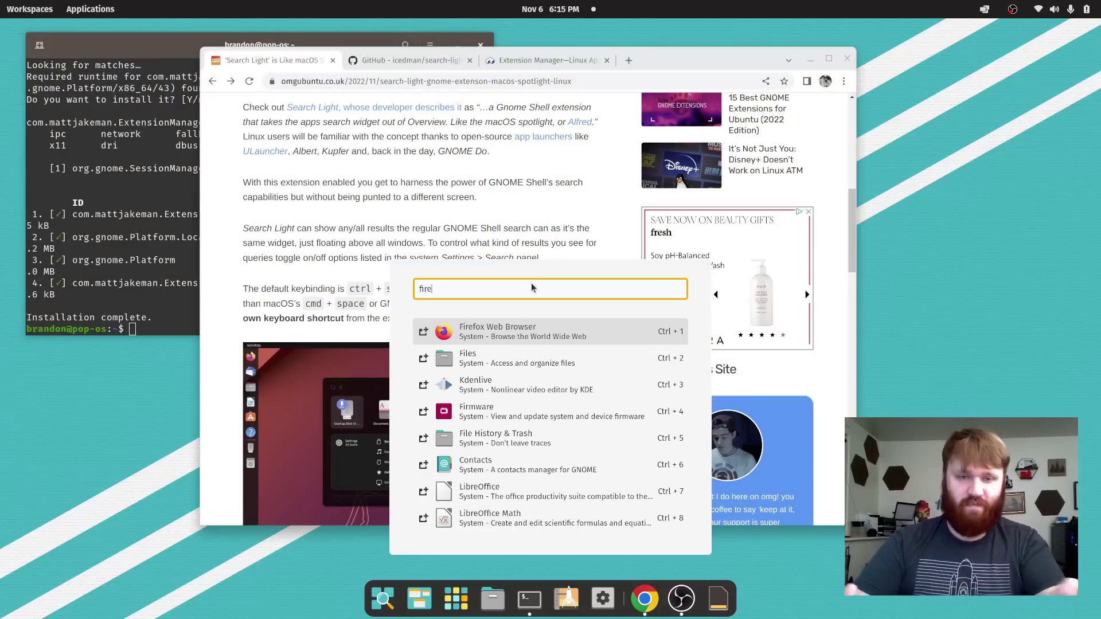
left_click(494, 229)
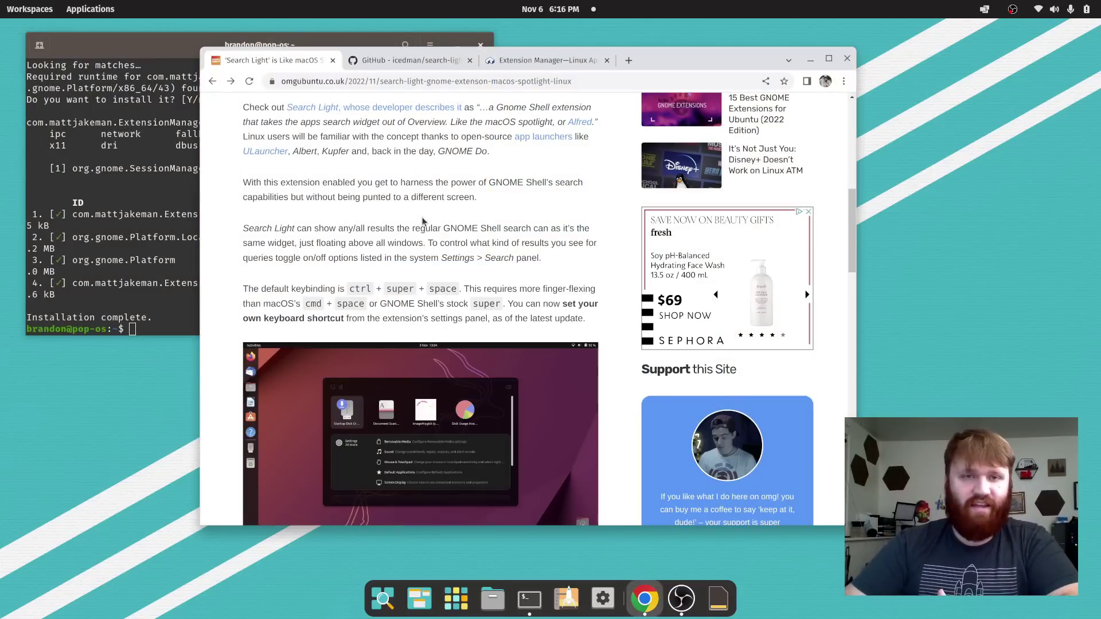
left_click(109, 62)
scroll(212, 187, "up", 1)
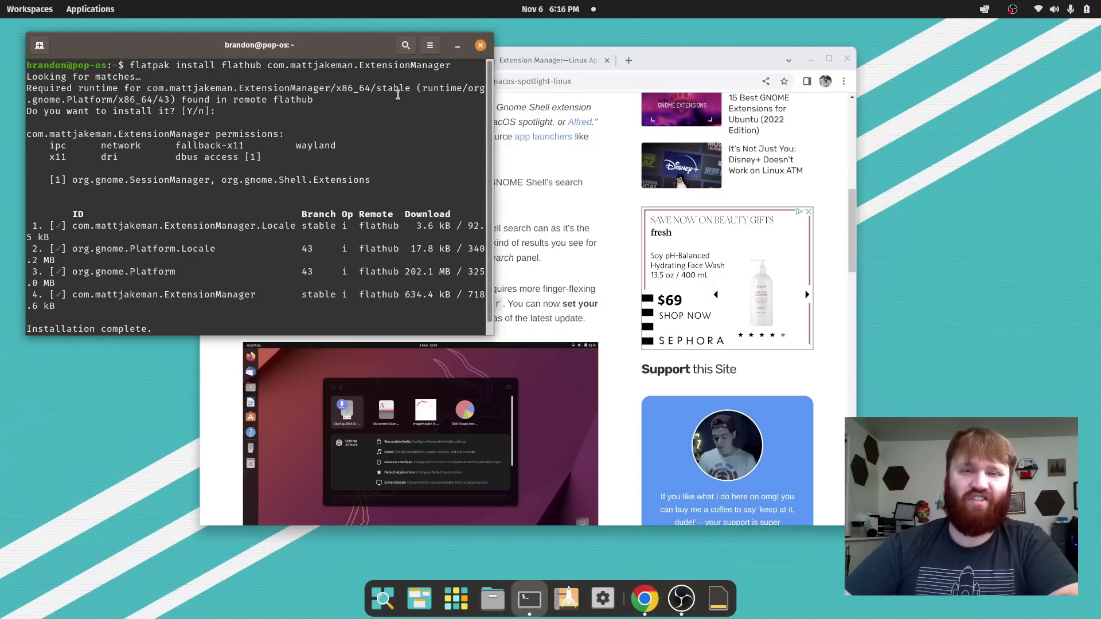
scroll(368, 226, "down", 1)
left_click(541, 241)
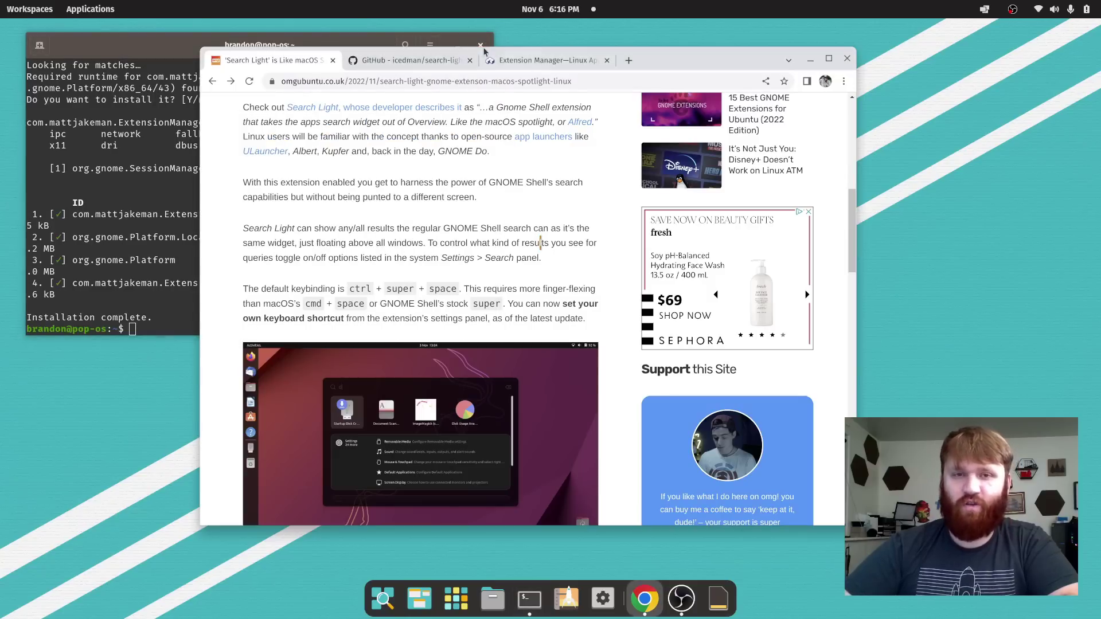
Step: Search Extension Manager's Browse page for 'Search Light' and open the extension's details
left_click(430, 62)
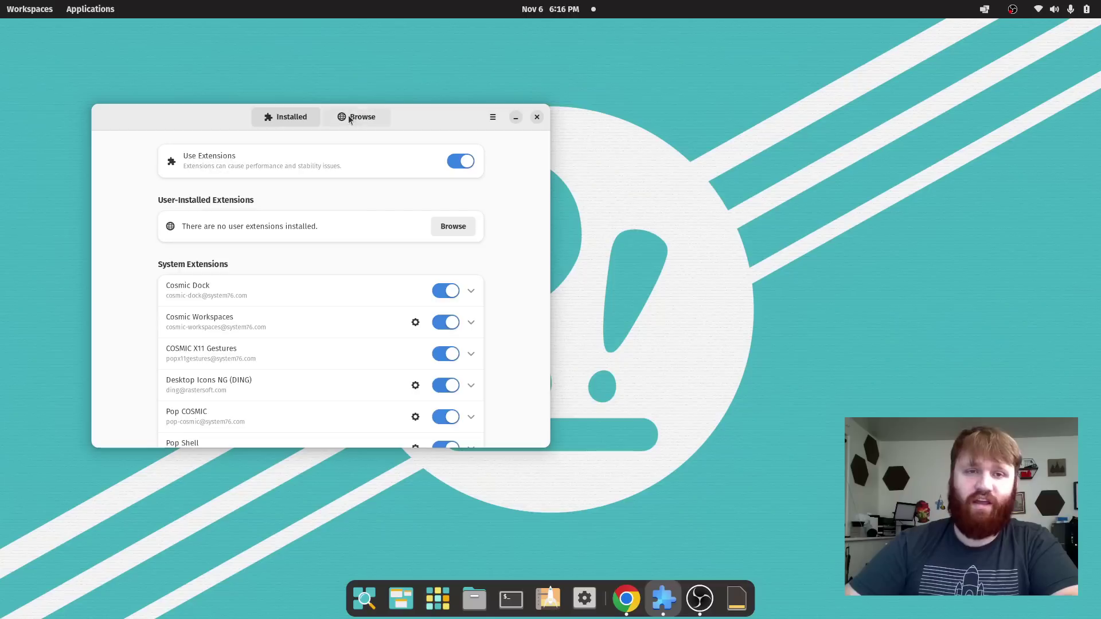
left_click(354, 118)
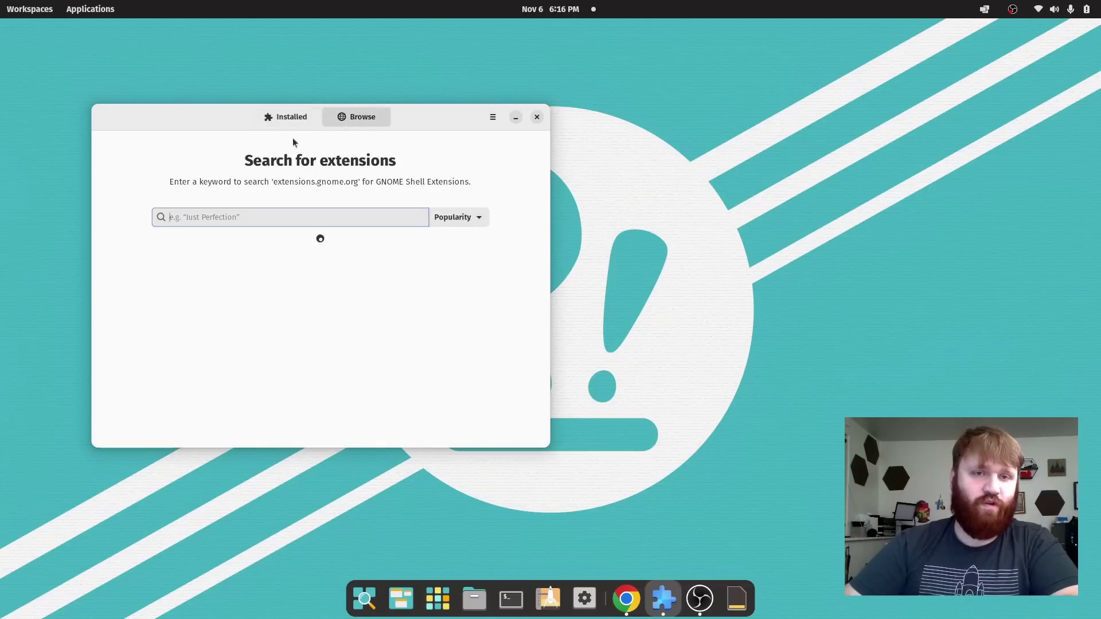
right_click(237, 216)
left_click(280, 254)
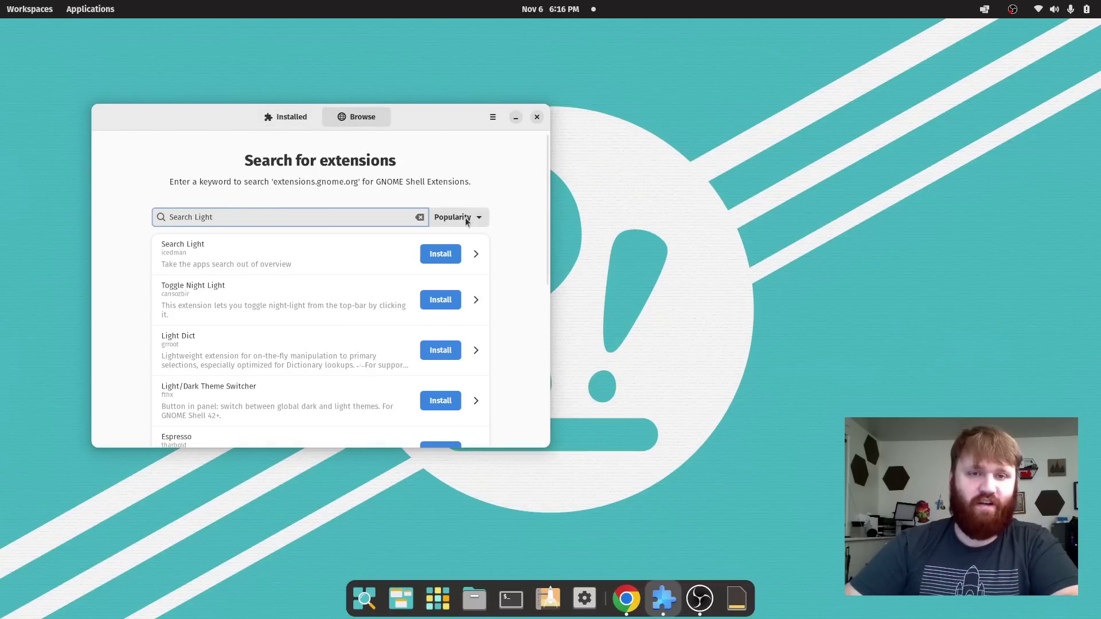
left_click(208, 255)
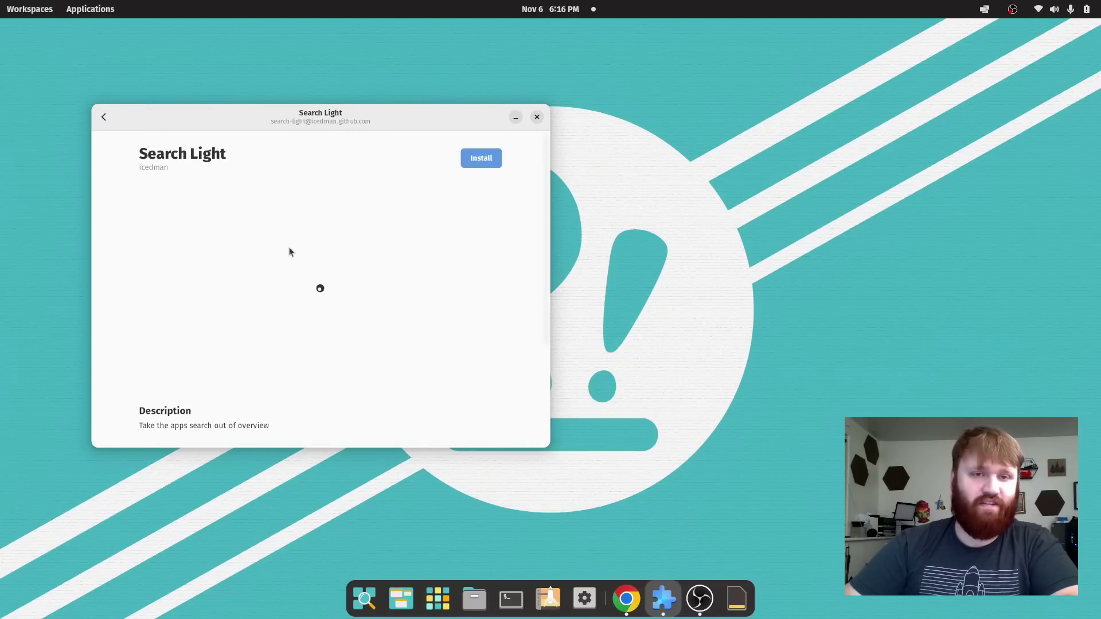
scroll(127, 338, "down", 7)
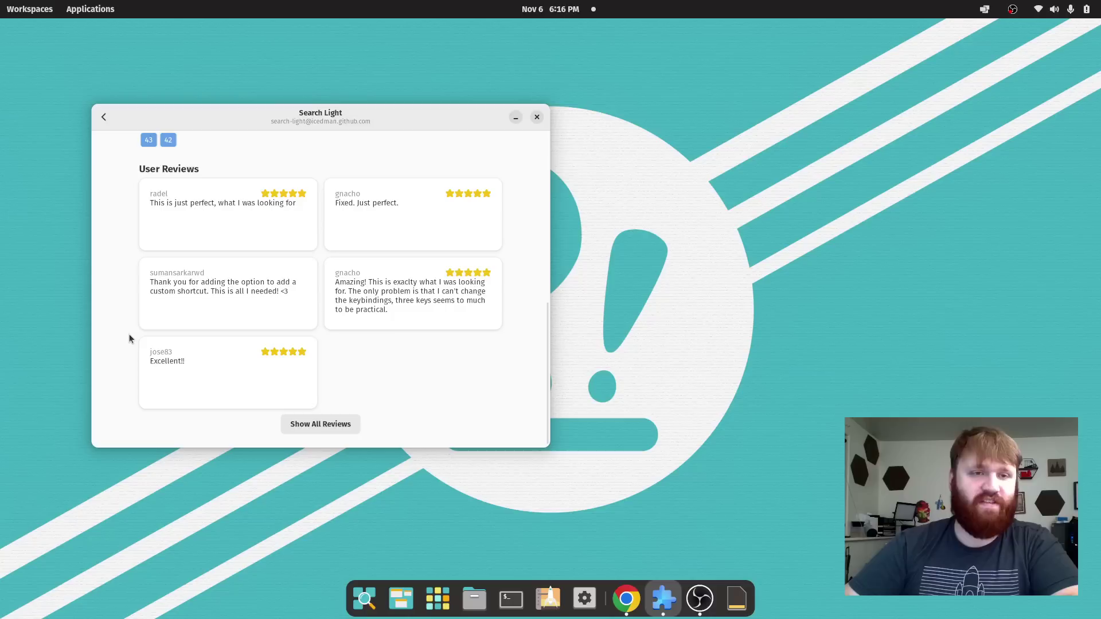
scroll(272, 324, "up", 7)
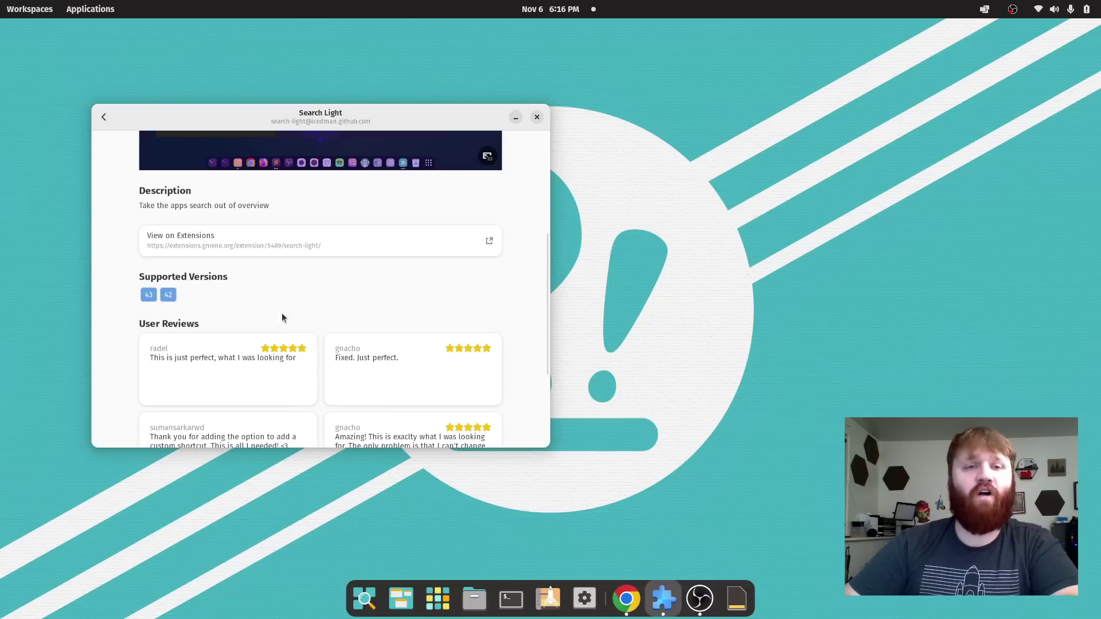
Step: Install Search Light, confirm, and view it in the Installed extensions list
left_click(489, 158)
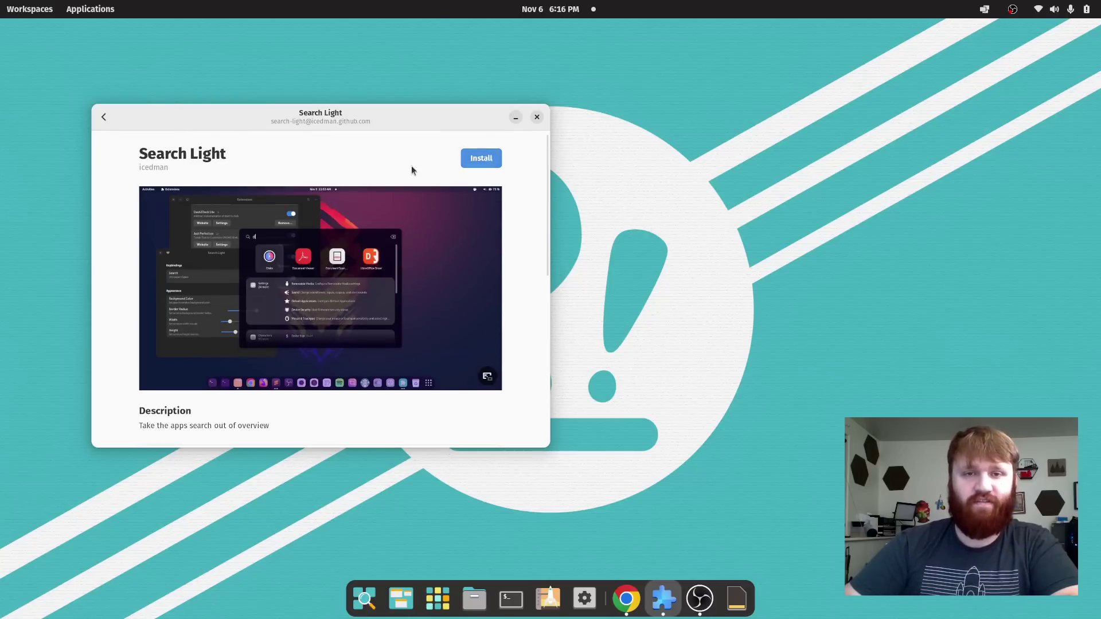
left_click(580, 349)
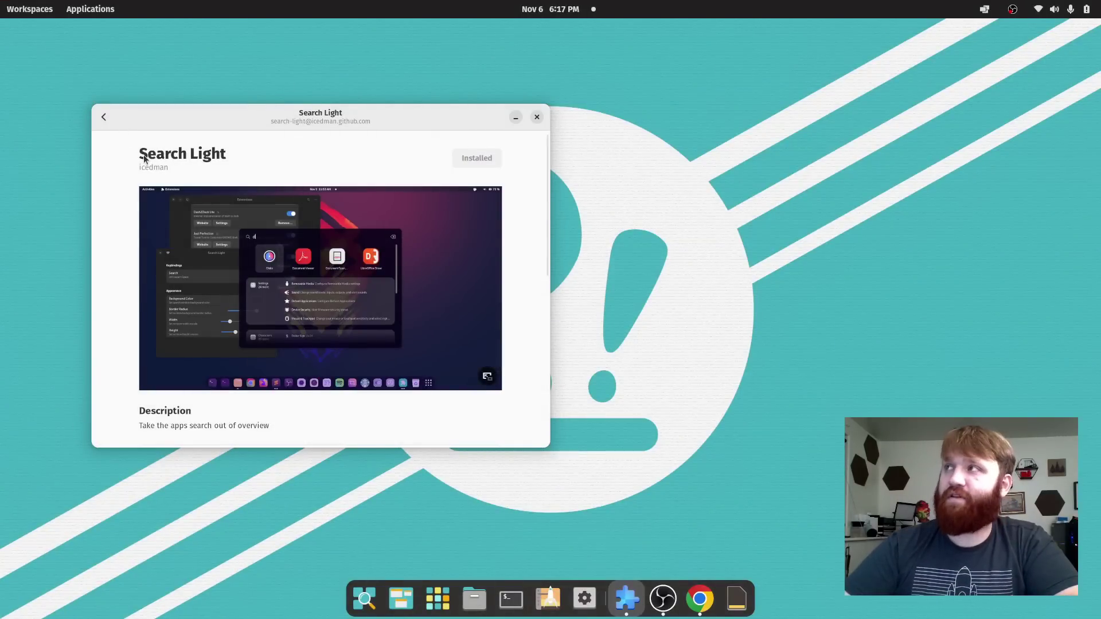
left_click(105, 117)
left_click(281, 120)
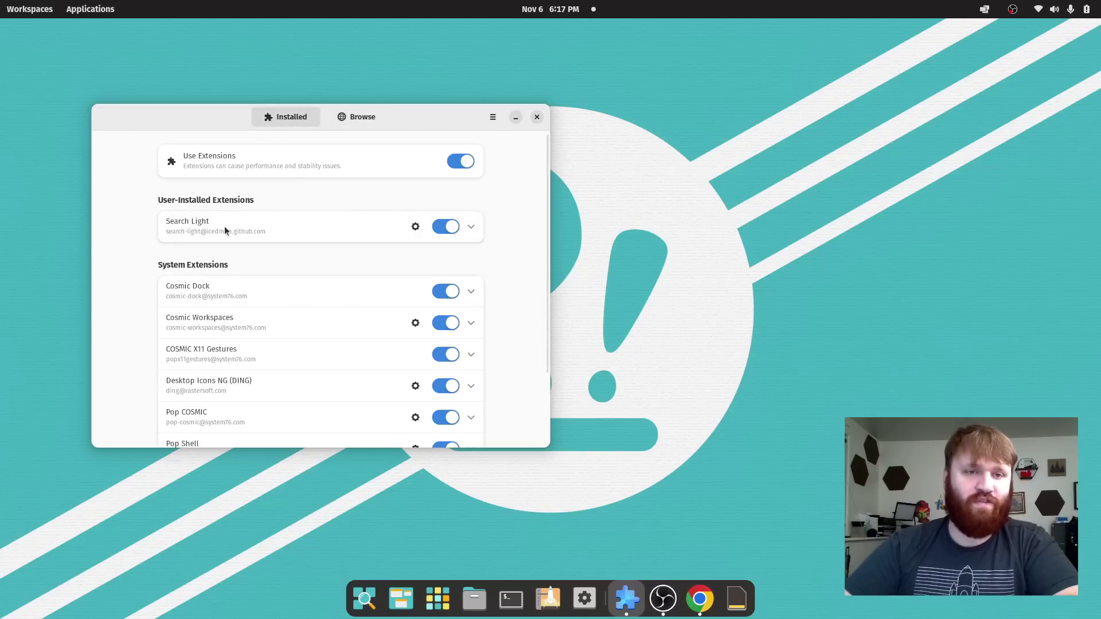
Step: Open Search Light's preferences, then test its popup by searching 'fire' and launching Firefox
left_click(415, 226)
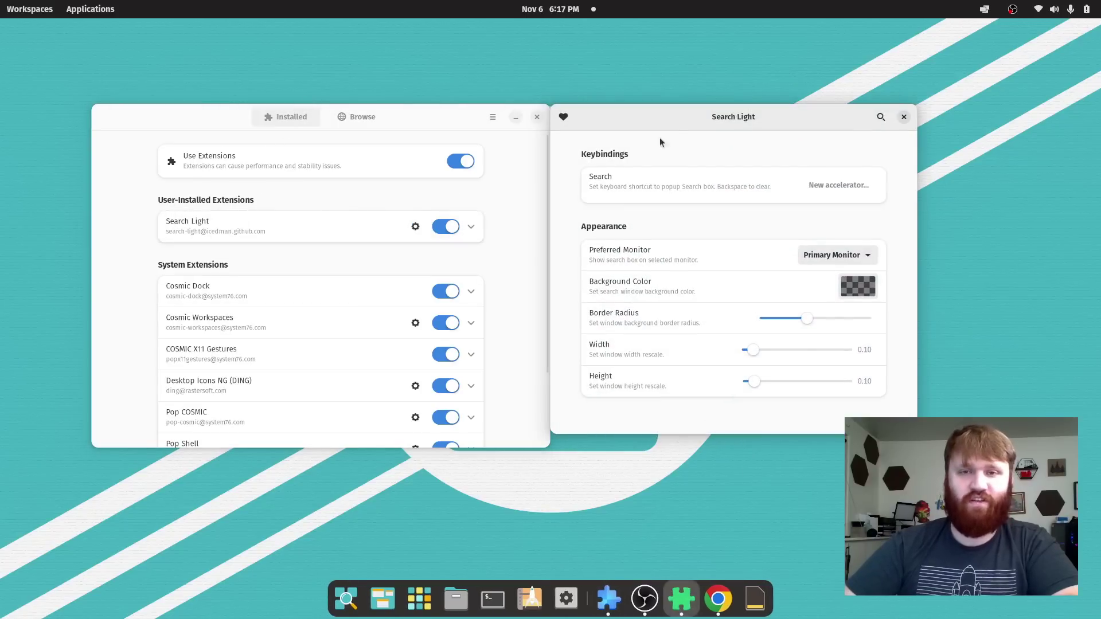
left_click_drag(598, 109, 328, 66)
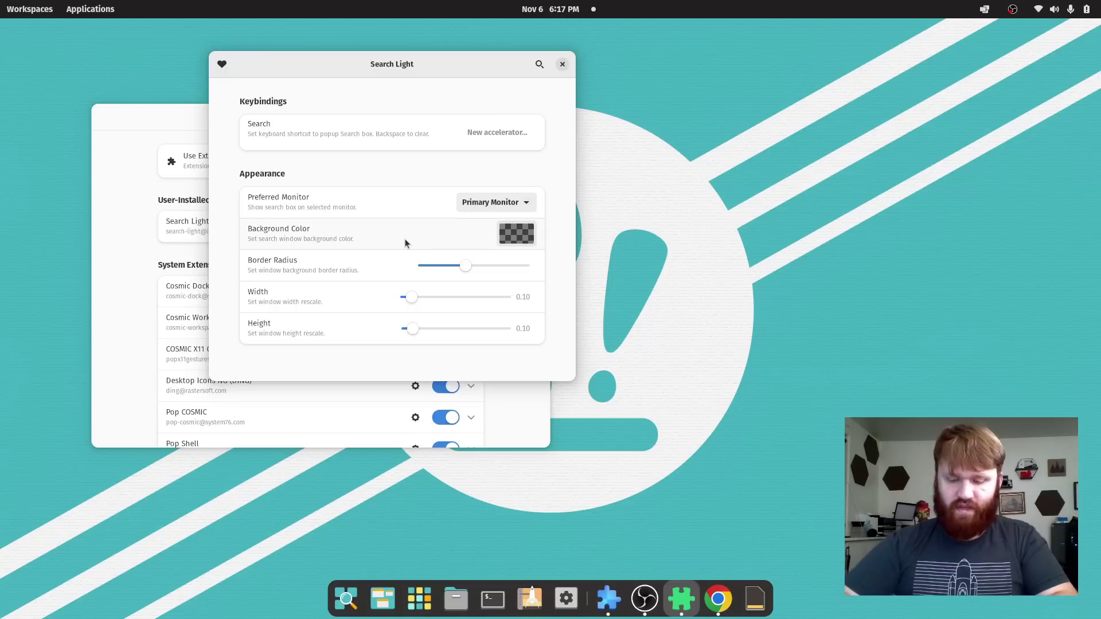
key("ctrl+space")
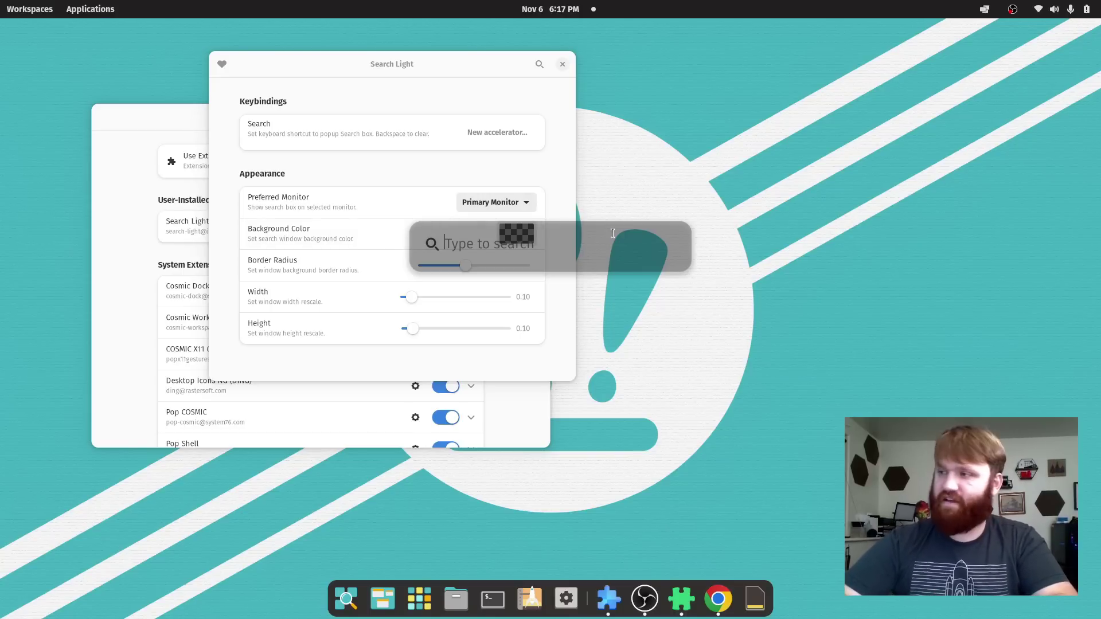
type("fire")
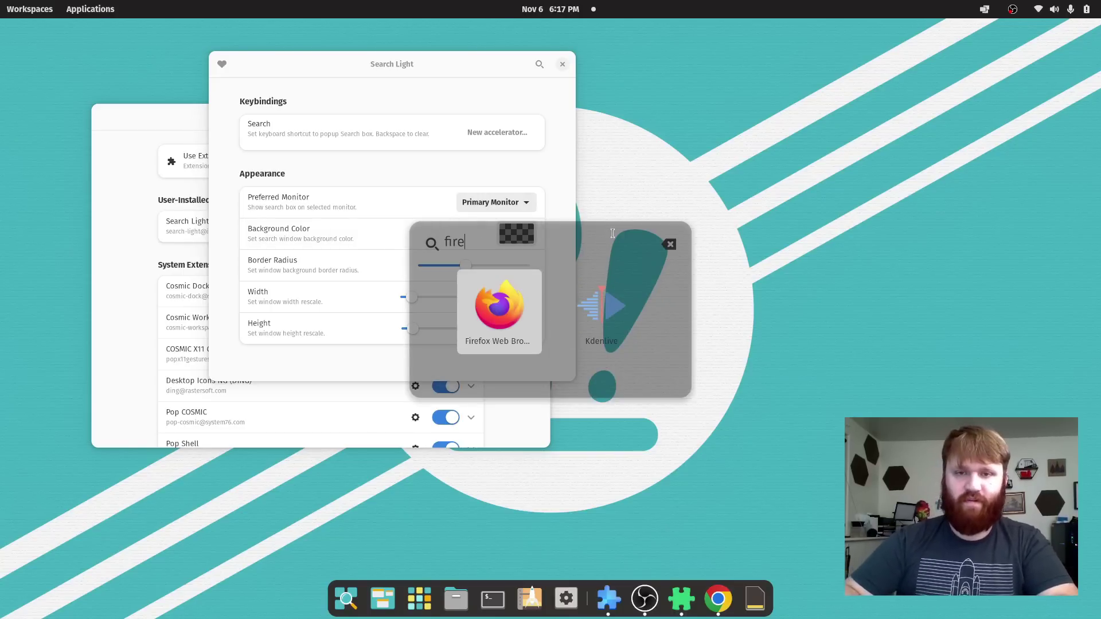
key("Return")
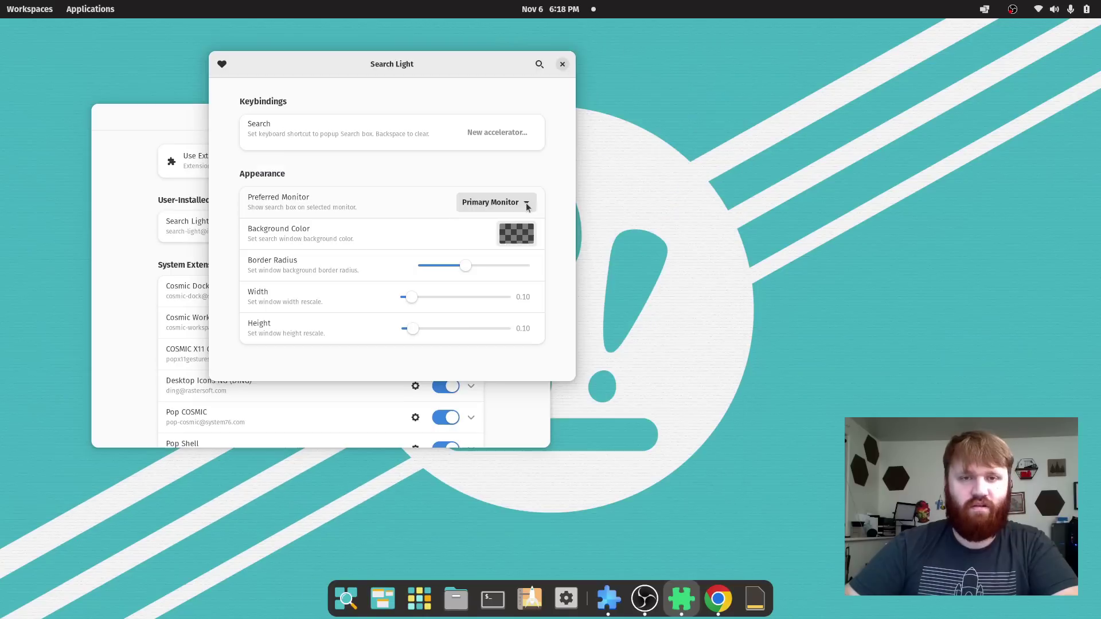
Step: Set the Search Light background to the dock's dark #33302F via eyedropper, then test with 'fire'
left_click(507, 235)
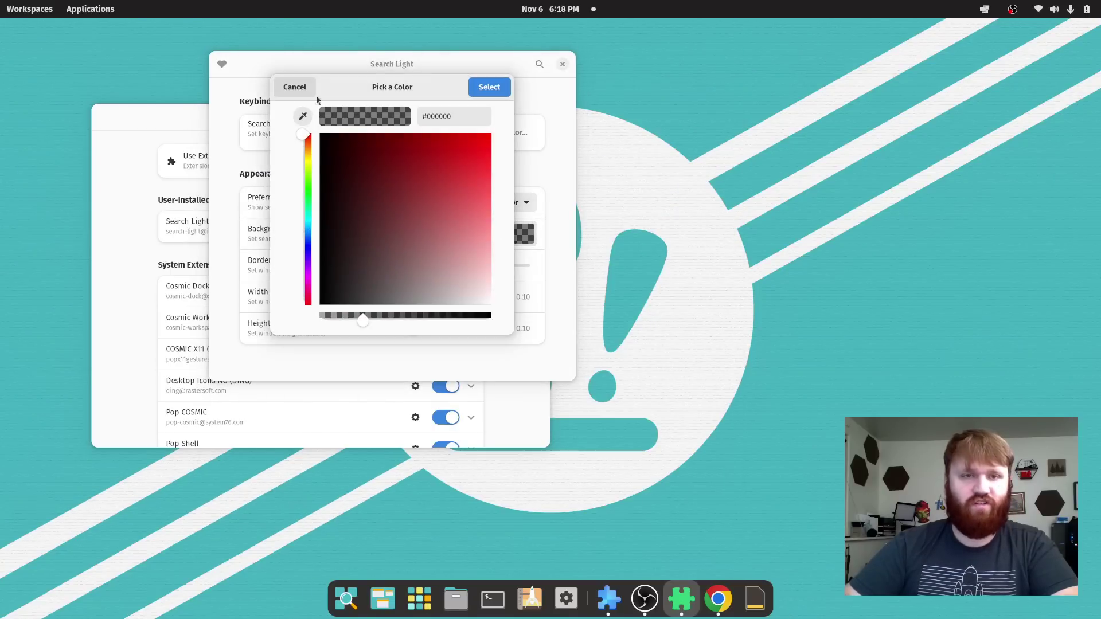
left_click(302, 116)
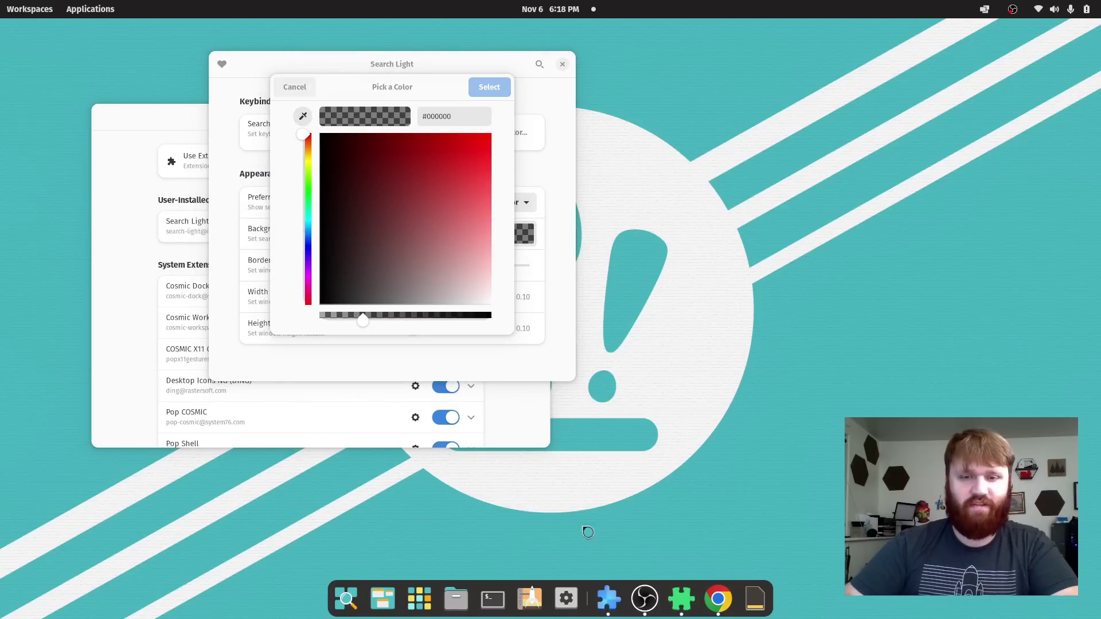
left_click(595, 593)
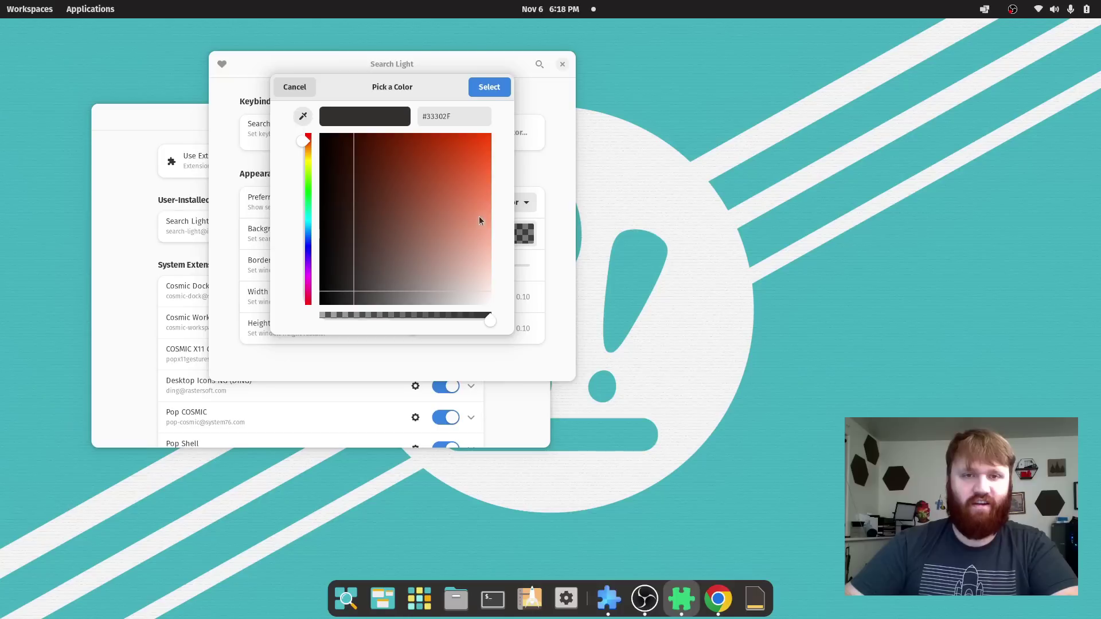
left_click(489, 88)
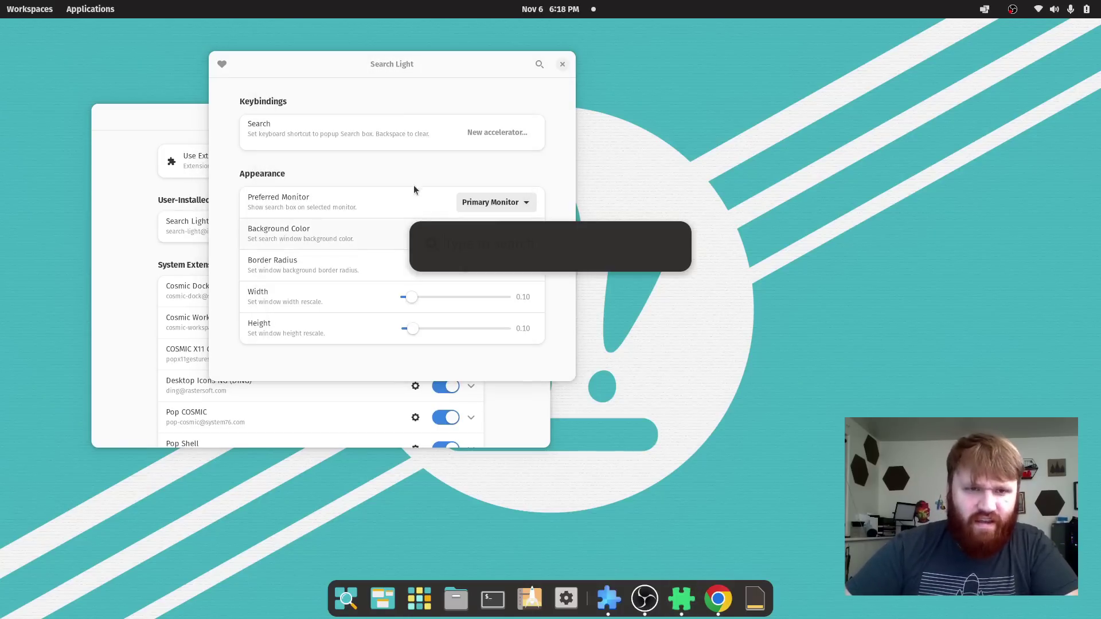
type("fire")
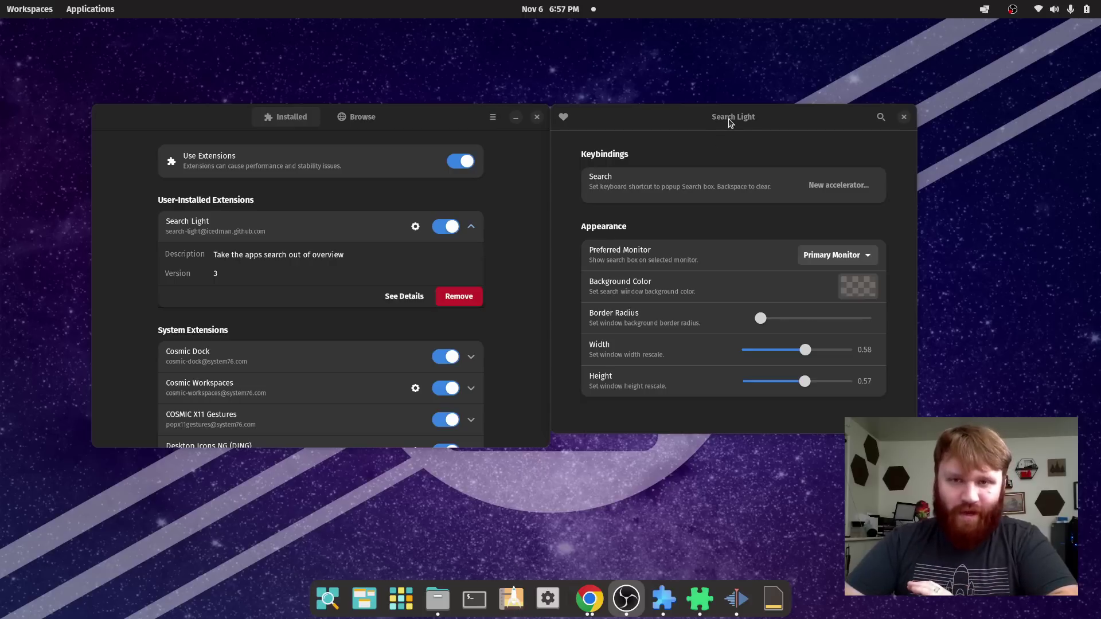
left_click_drag(730, 119, 380, 69)
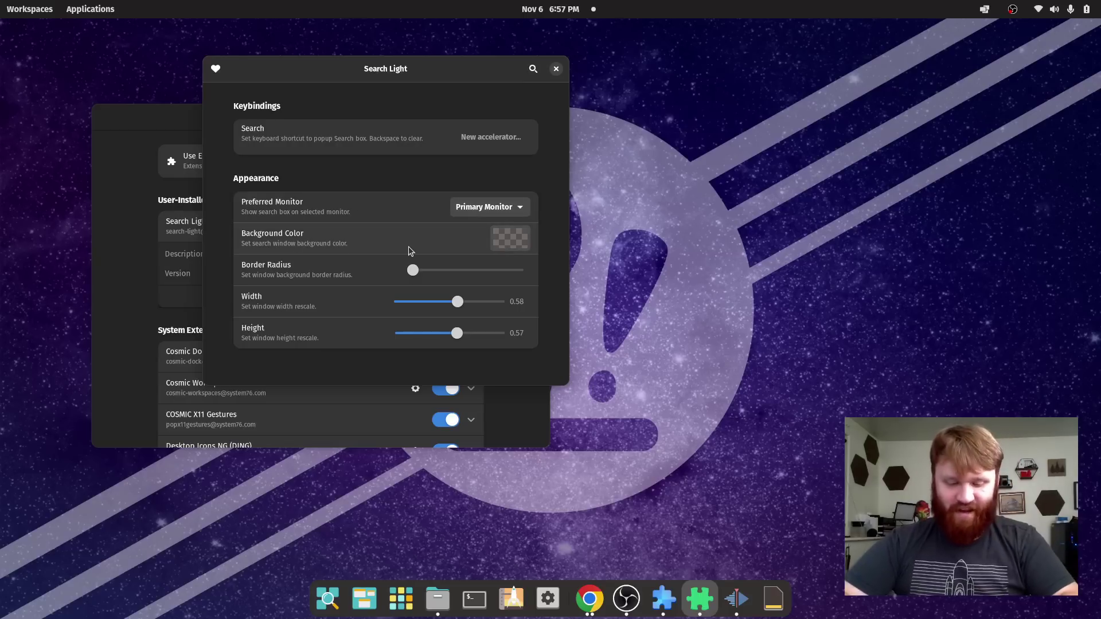
Step: Reapply the dark #33302F background colour sampled from the dock
key("ctrl+super+space")
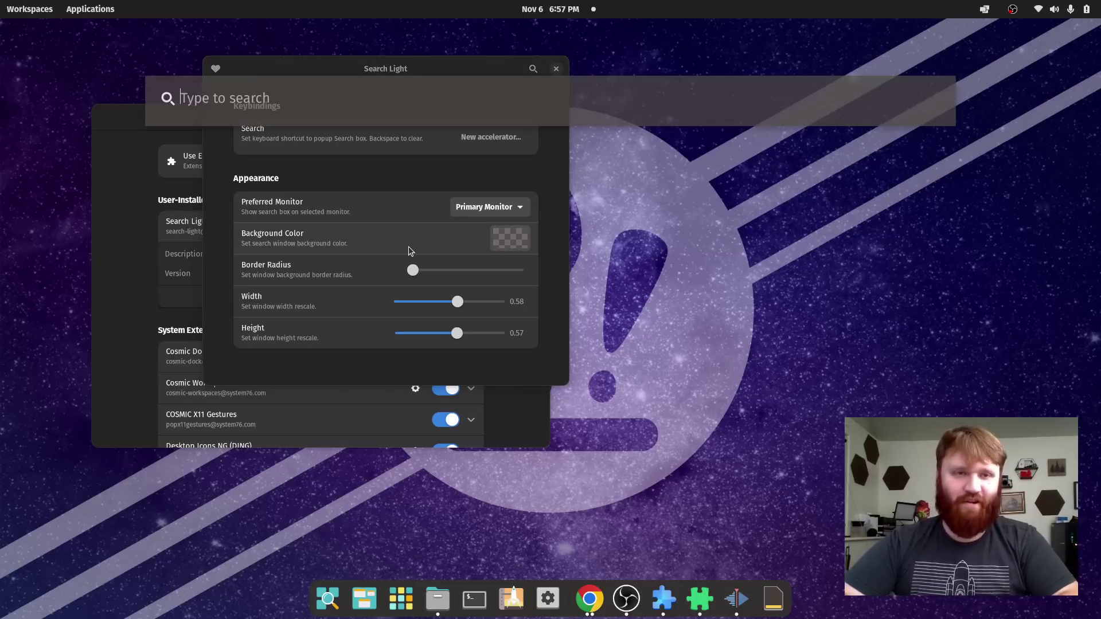
type("fire")
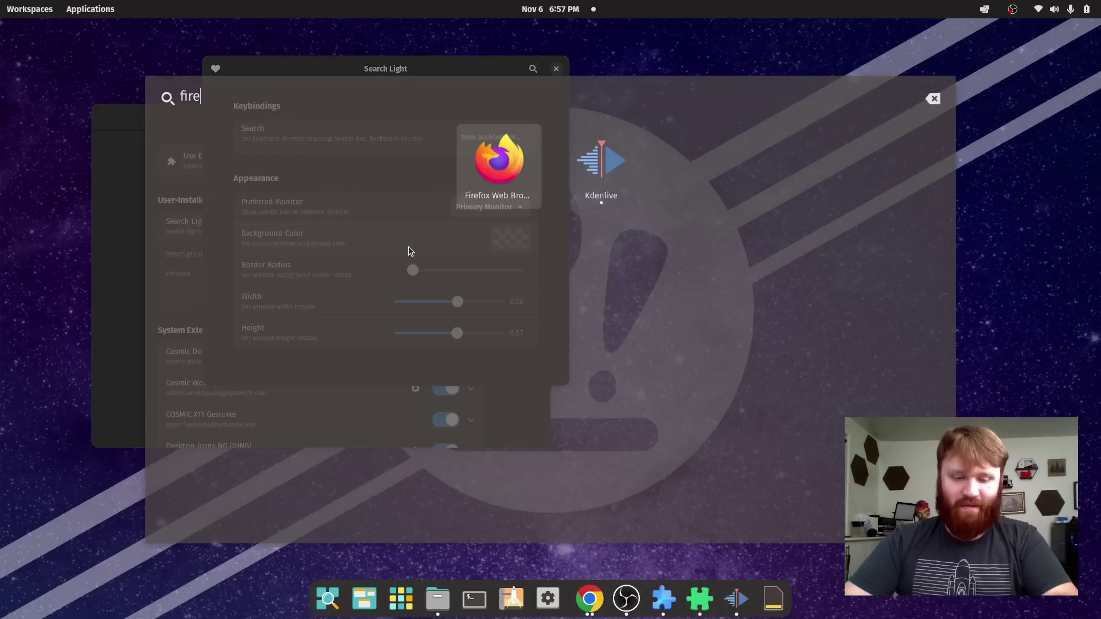
left_click(510, 239)
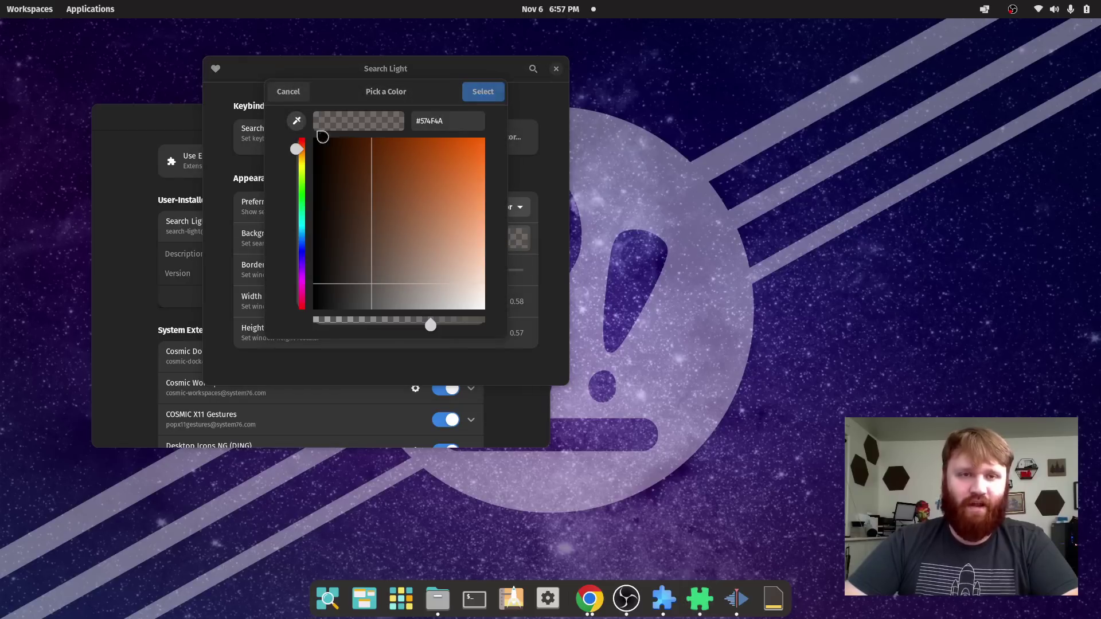
left_click(721, 597)
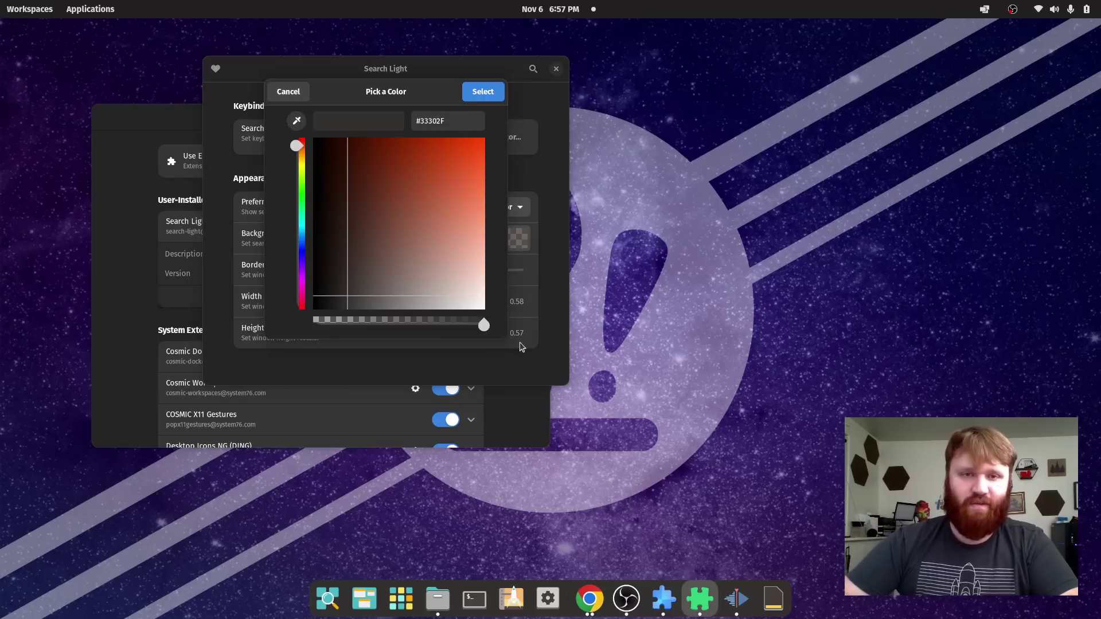
left_click(485, 92)
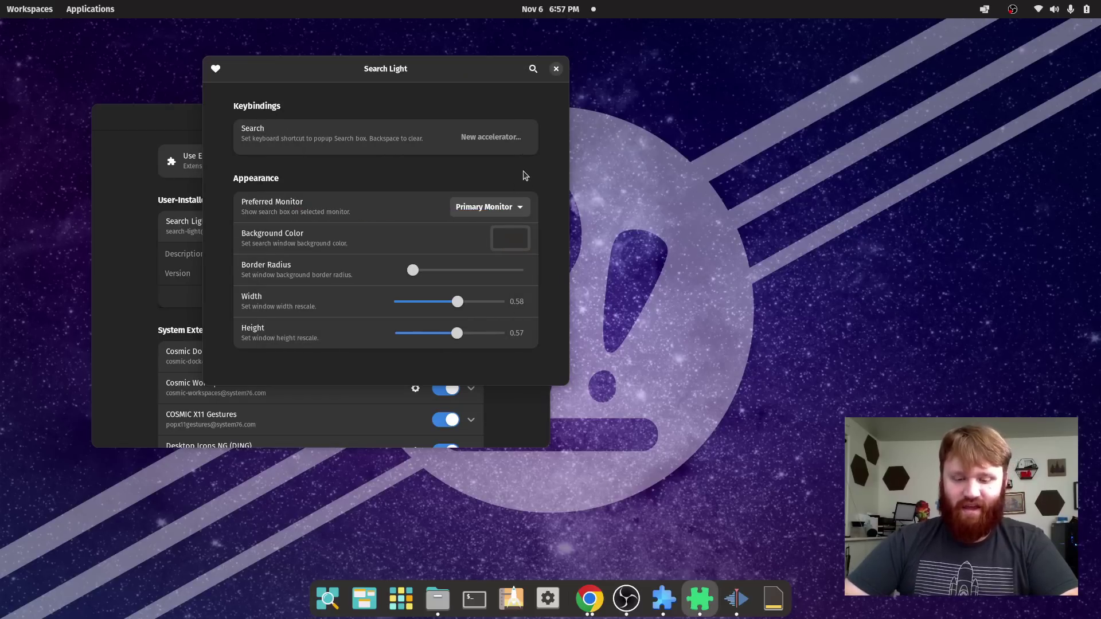
Step: Test the popup with 'fire' and 'fi', then narrow the window width to 0.36
key("ctrl+super+space")
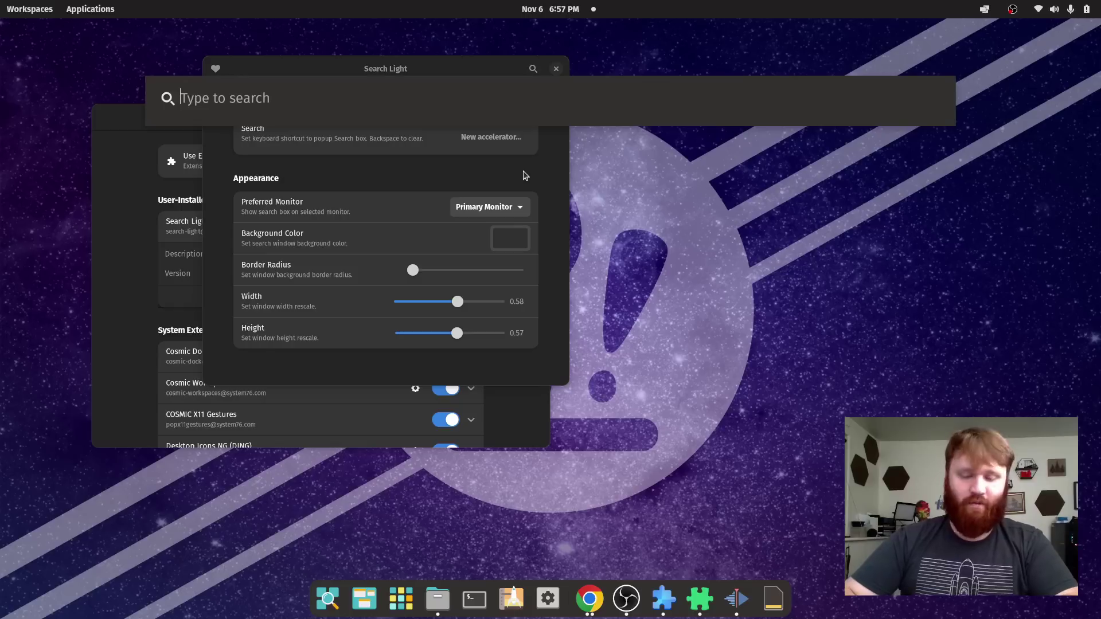
type("fire")
key("BackSpace")
key("BackSpace")
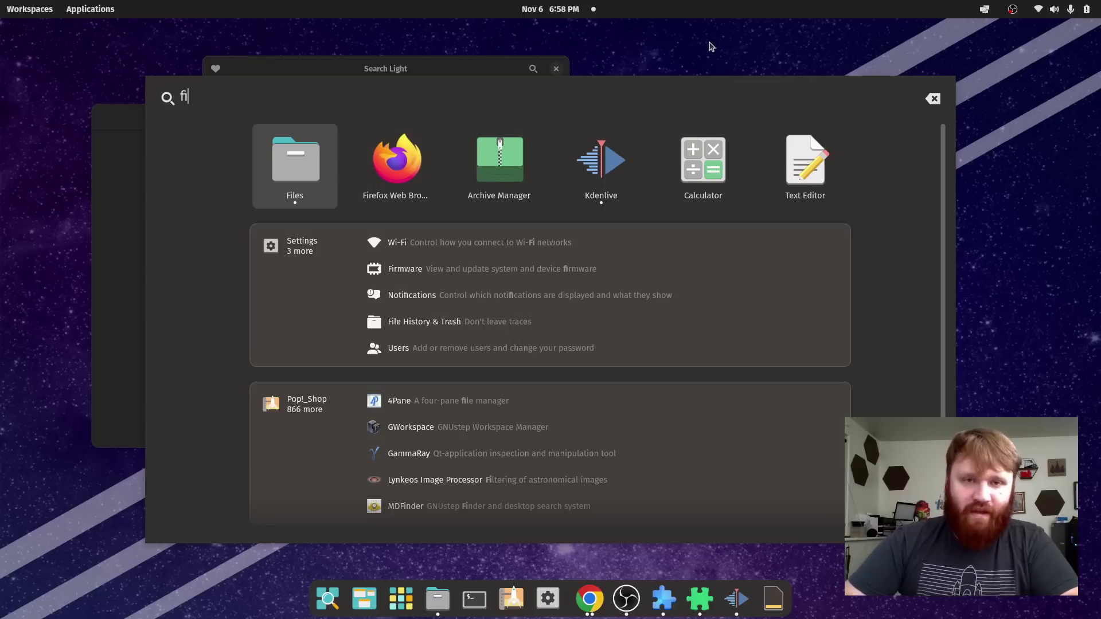
left_click(711, 46)
left_click_drag(453, 304, 433, 306)
Step: Reduce the height to 0.33 and preview the smaller popup's results for 'fi'
left_click(433, 337)
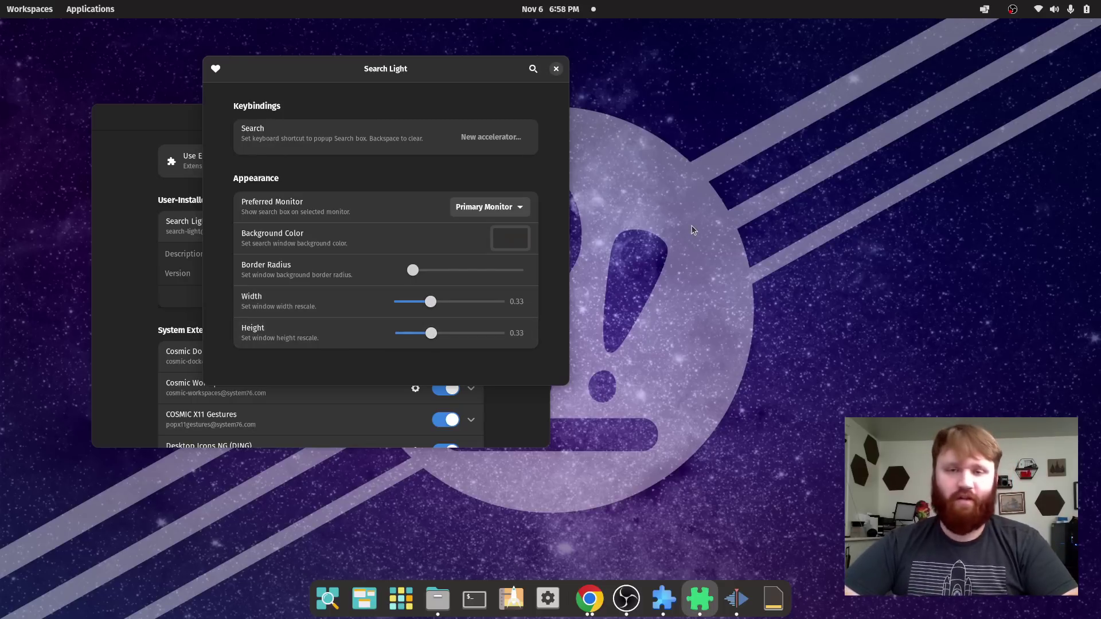
key("ctrl+super+space")
type("fire")
key("BackSpace")
key("BackSpace")
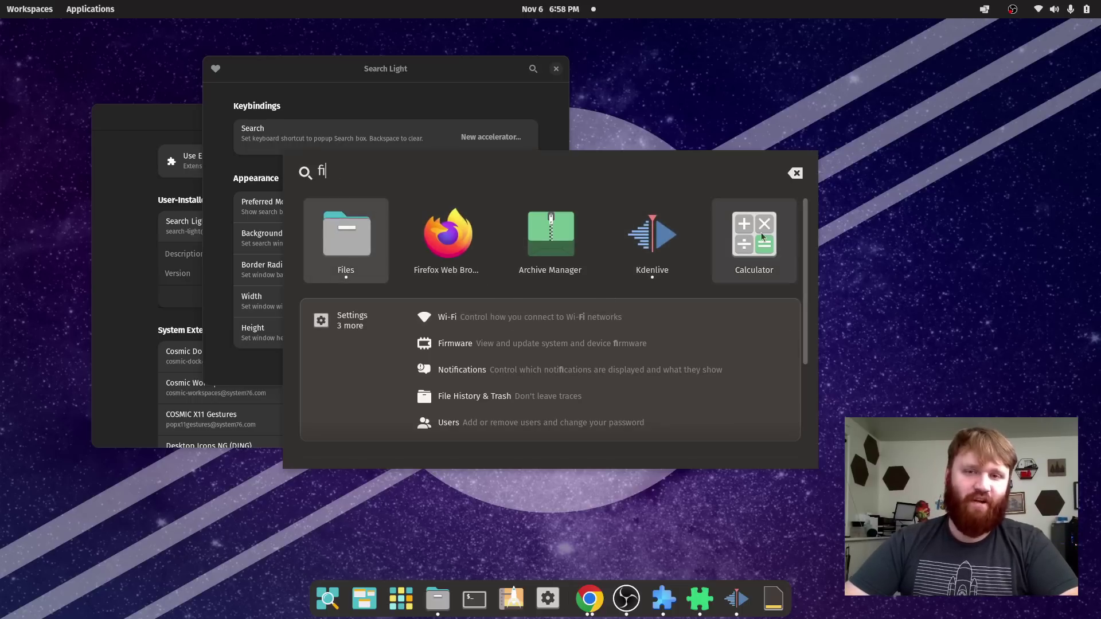
scroll(812, 425, "down", 5)
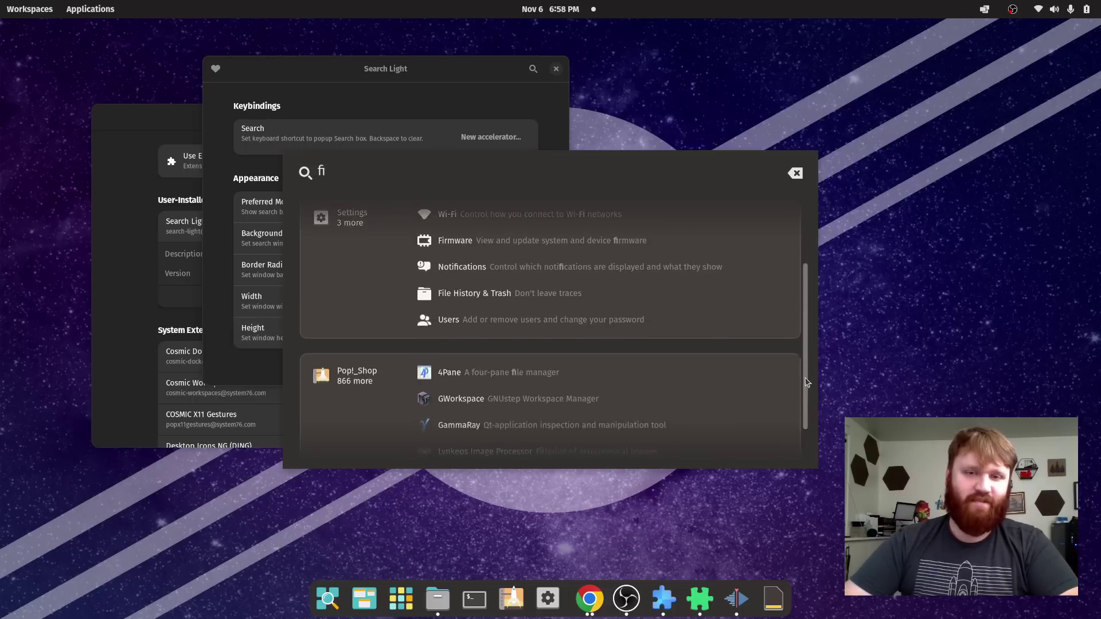
scroll(812, 417, "up", 5)
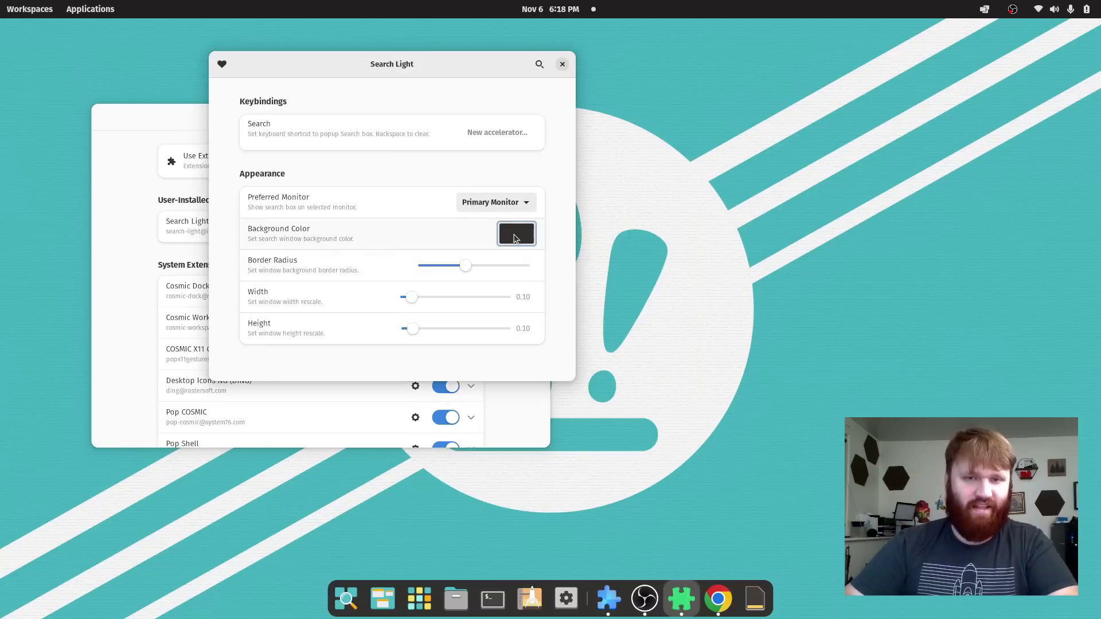
Step: Confirm the background colour, then launch Firefox via a 'fire' search and close it
left_click(515, 238)
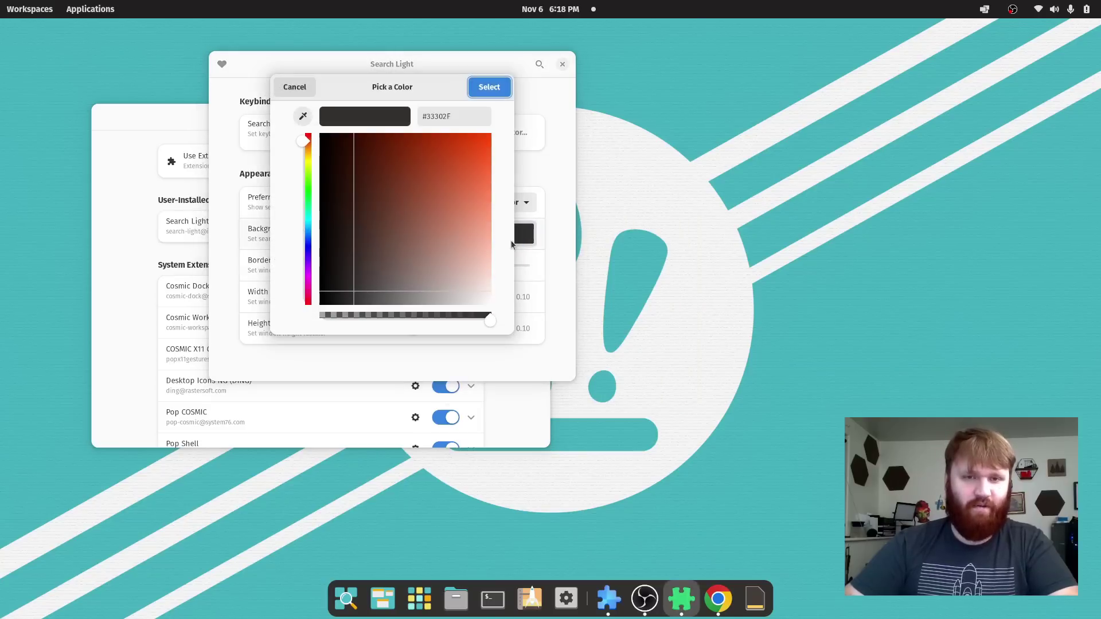
left_click(471, 91)
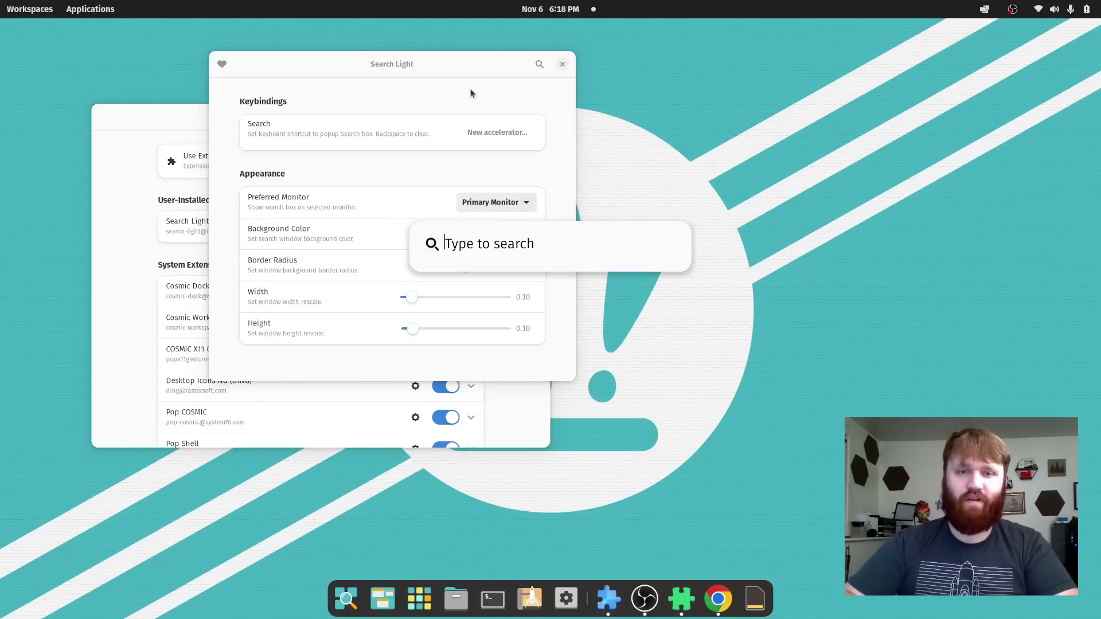
type("fire")
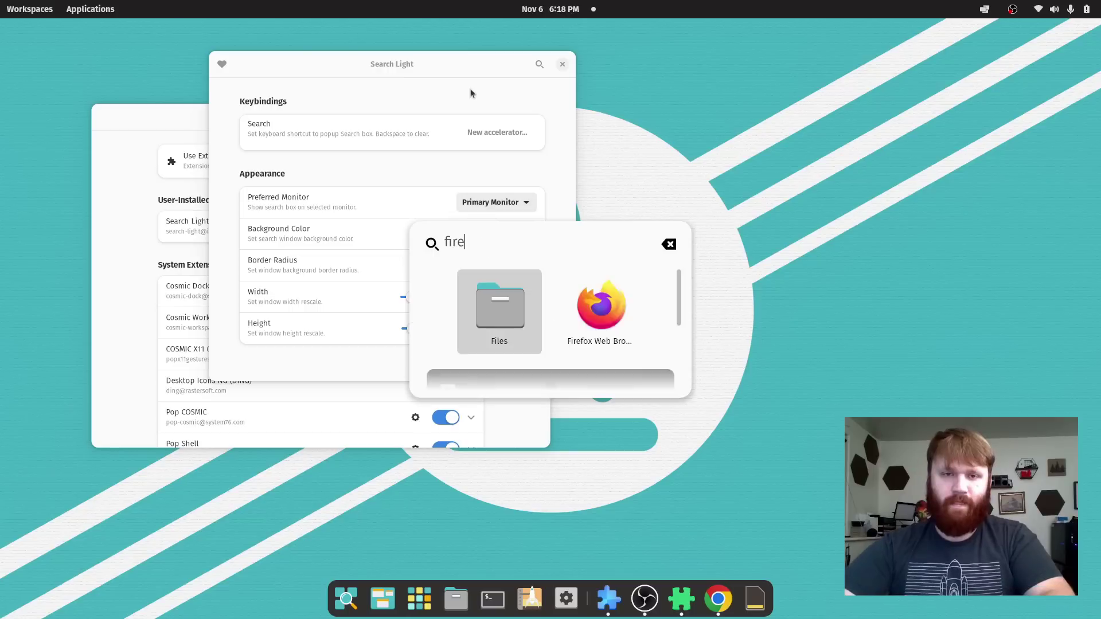
key("Return")
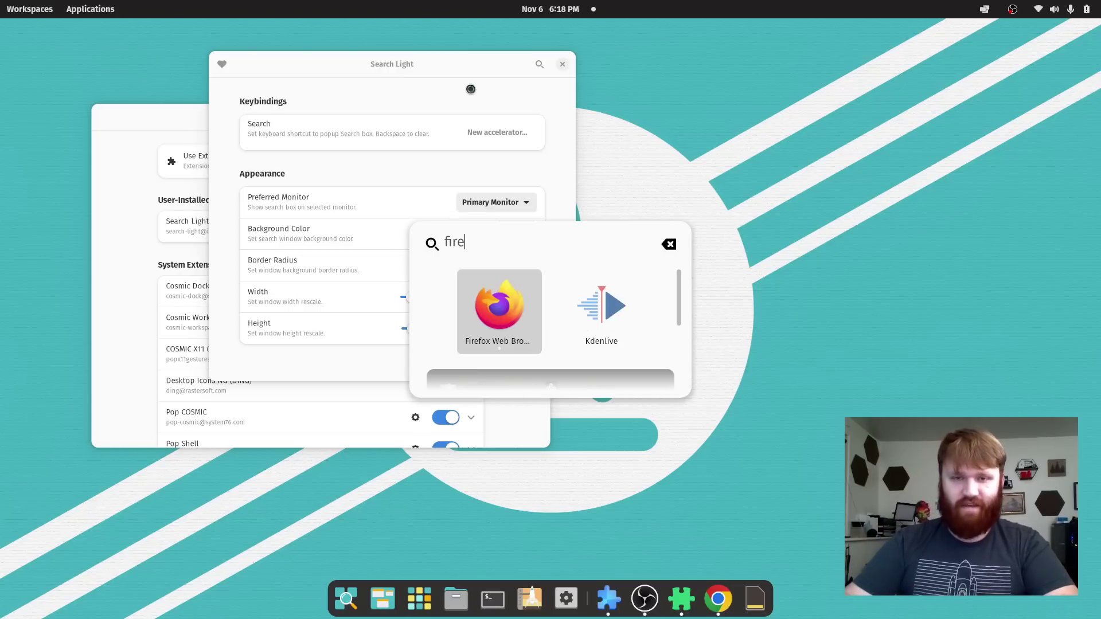
key("super+q")
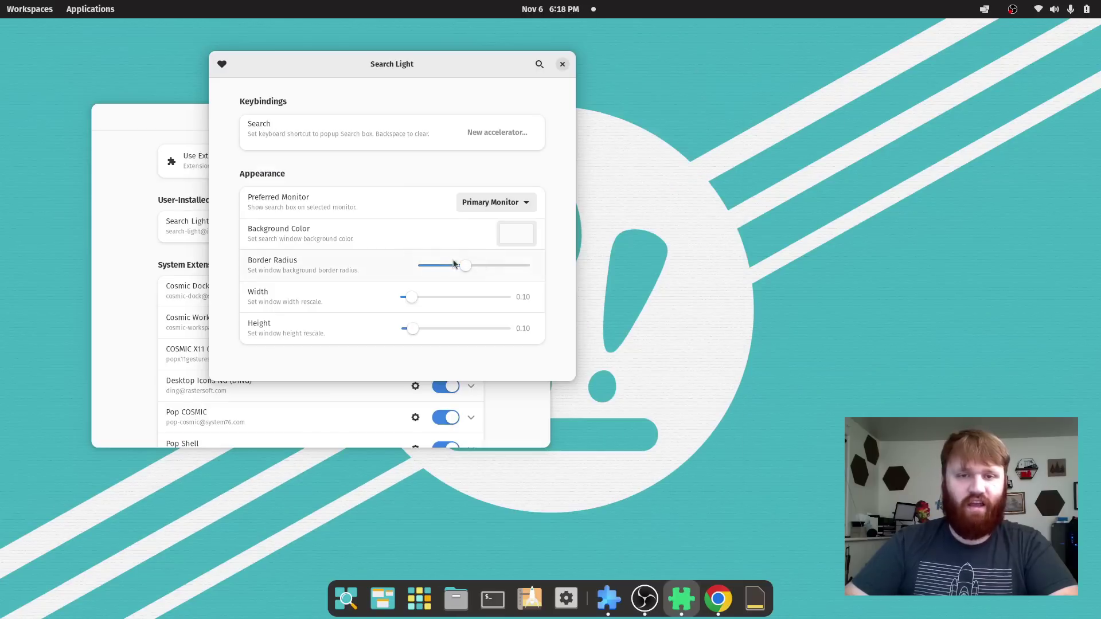
Step: Set Border Radius to 0 and check the square-cornered popup with a 'fire' search
left_click_drag(462, 264, 391, 267)
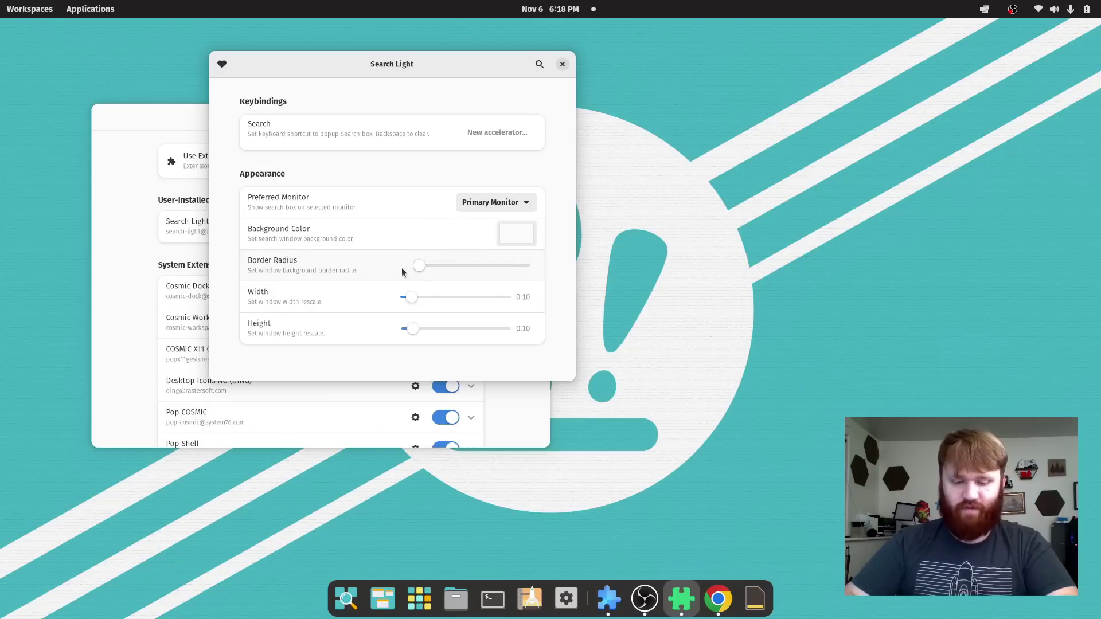
key("ctrl+super+space")
type("fire")
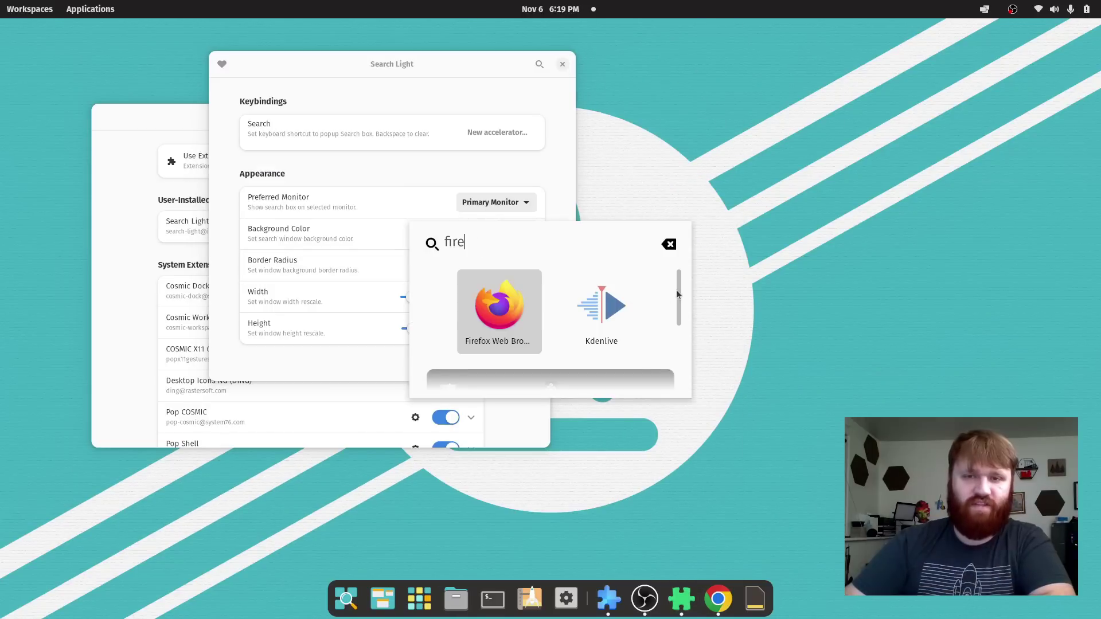
scroll(677, 309, "down", 3)
left_click_drag(677, 324, 678, 295)
Step: Enlarge the Search Light window to width 0.58 and height 0.57
left_click(281, 67)
left_click_drag(405, 297, 464, 297)
left_click_drag(410, 328, 463, 328)
Step: Search 'blender' in the popup and open Blender's Pop!_Shop page, centring its window
key("ctrl+super+space")
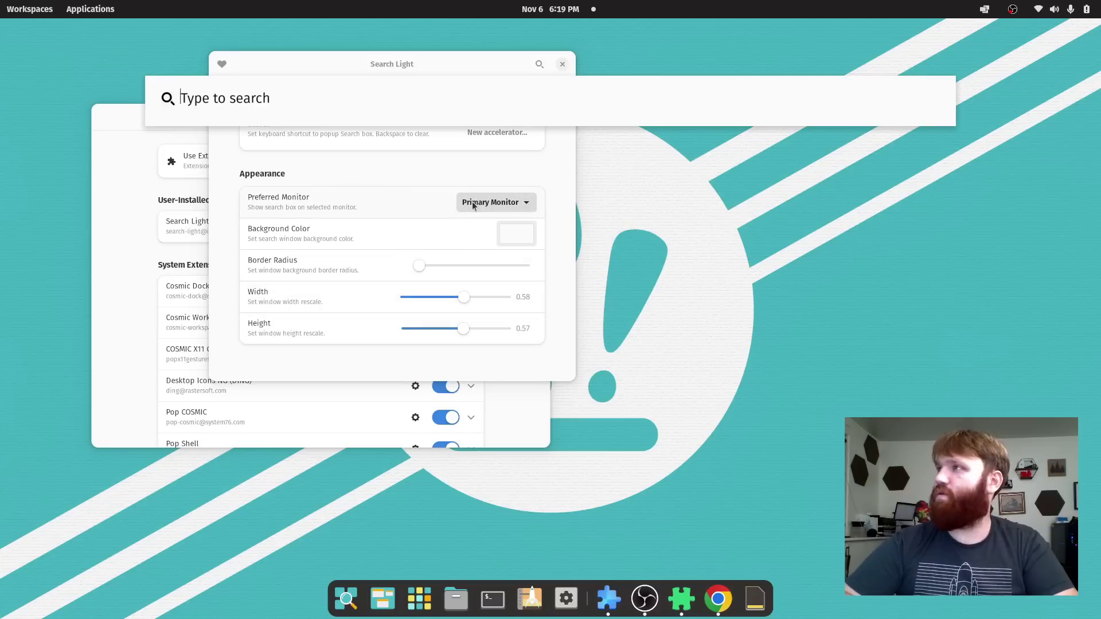
type("fire")
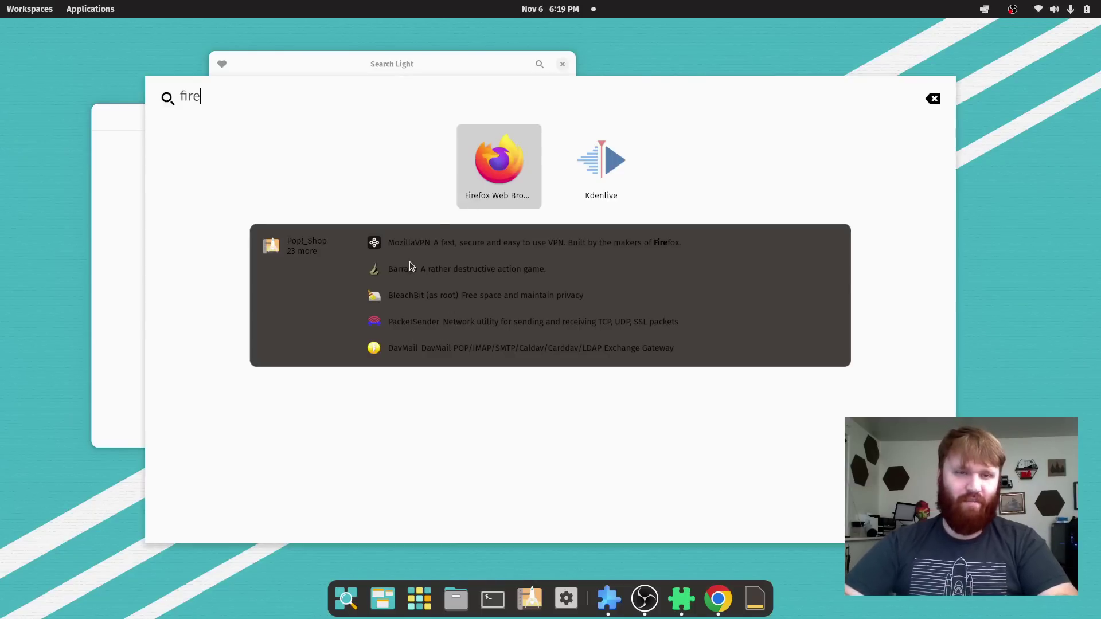
key("BackSpace")
key("BackSpace")
key("BackSpace")
key("BackSpace")
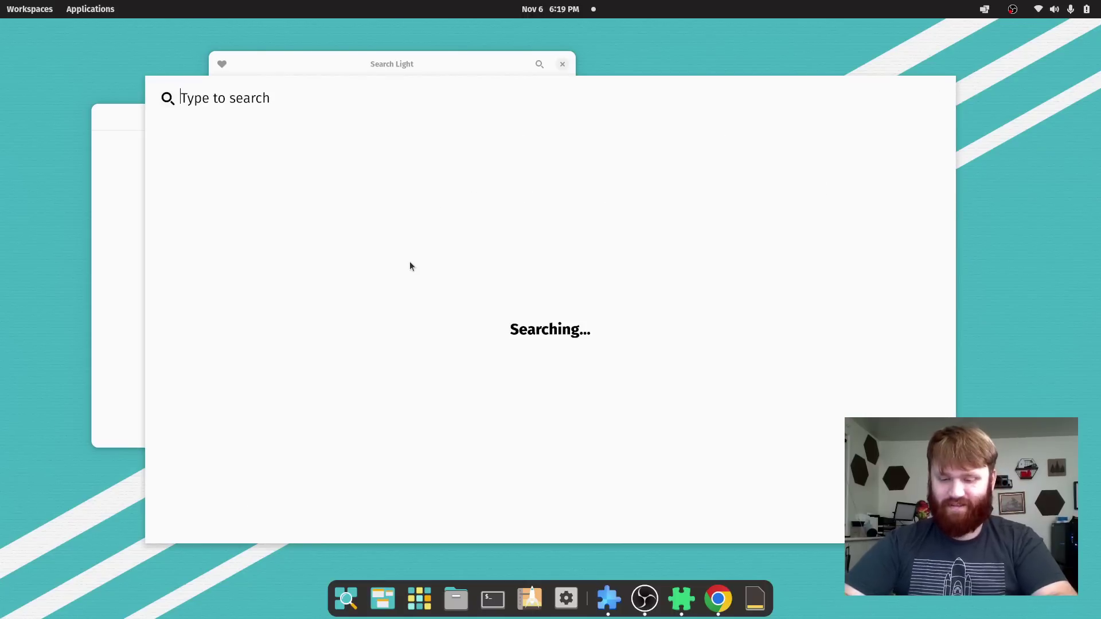
type("blender")
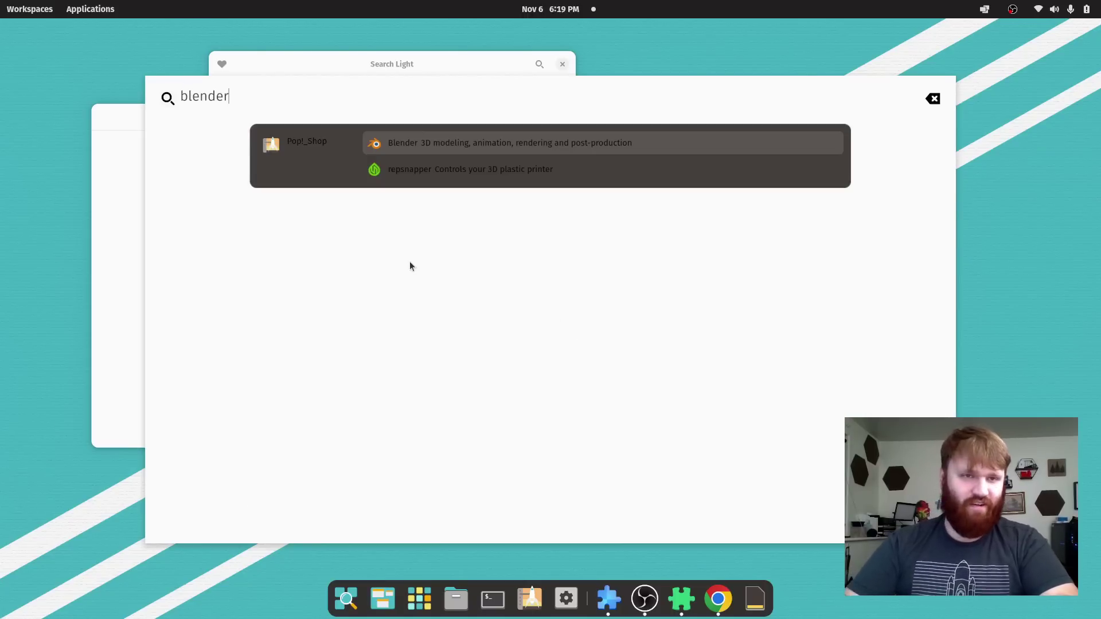
left_click(423, 144)
left_click_drag(255, 57, 801, 112)
Step: Set a semi-transparent #574F4A background sampled from Pop!_Shop's header and test the popup with 'fire'
left_click(516, 234)
left_click(303, 116)
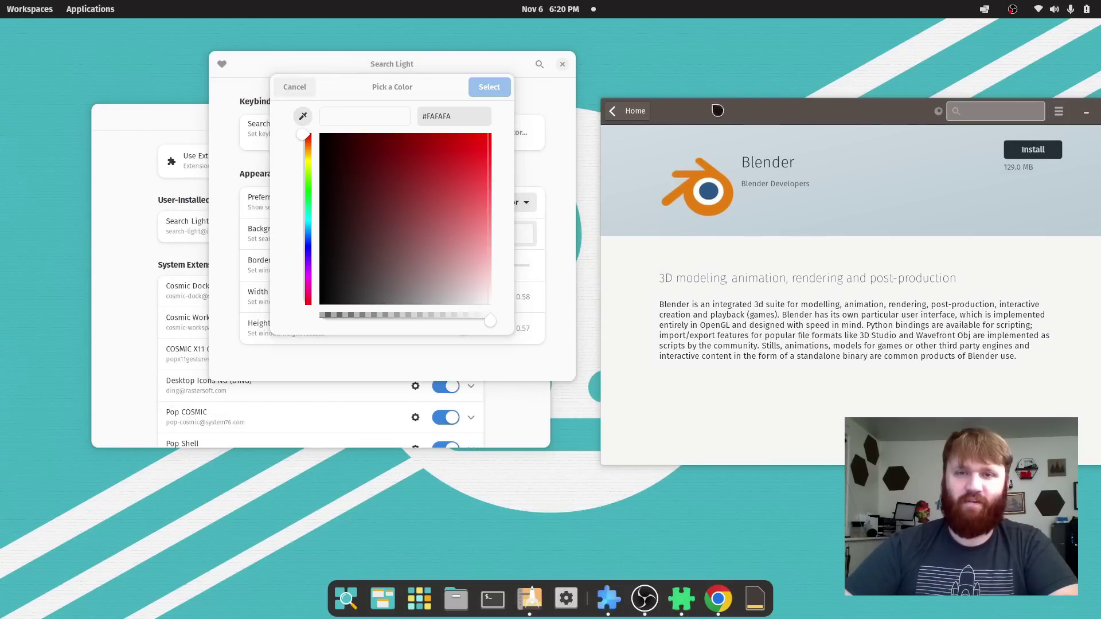
left_click(711, 112)
left_click_drag(479, 325, 436, 328)
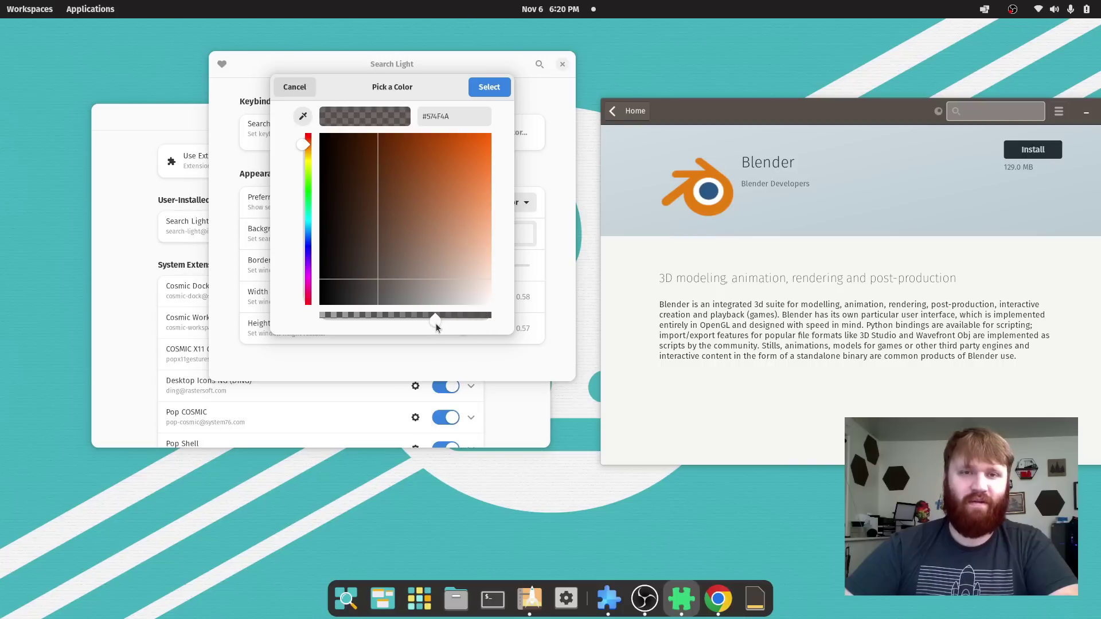
left_click(489, 87)
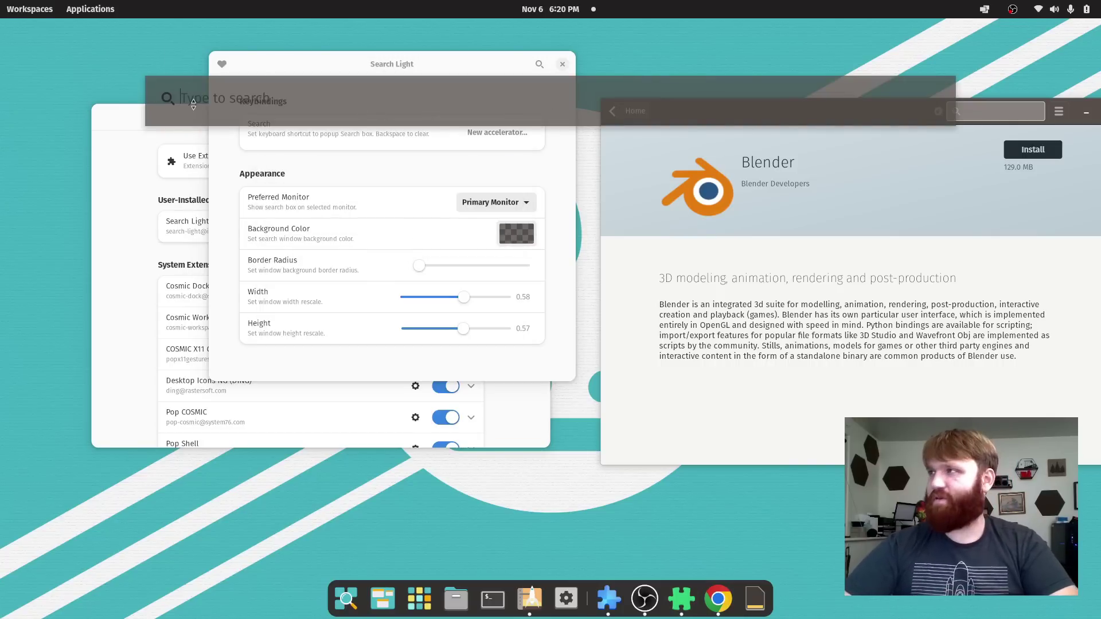
type("fire")
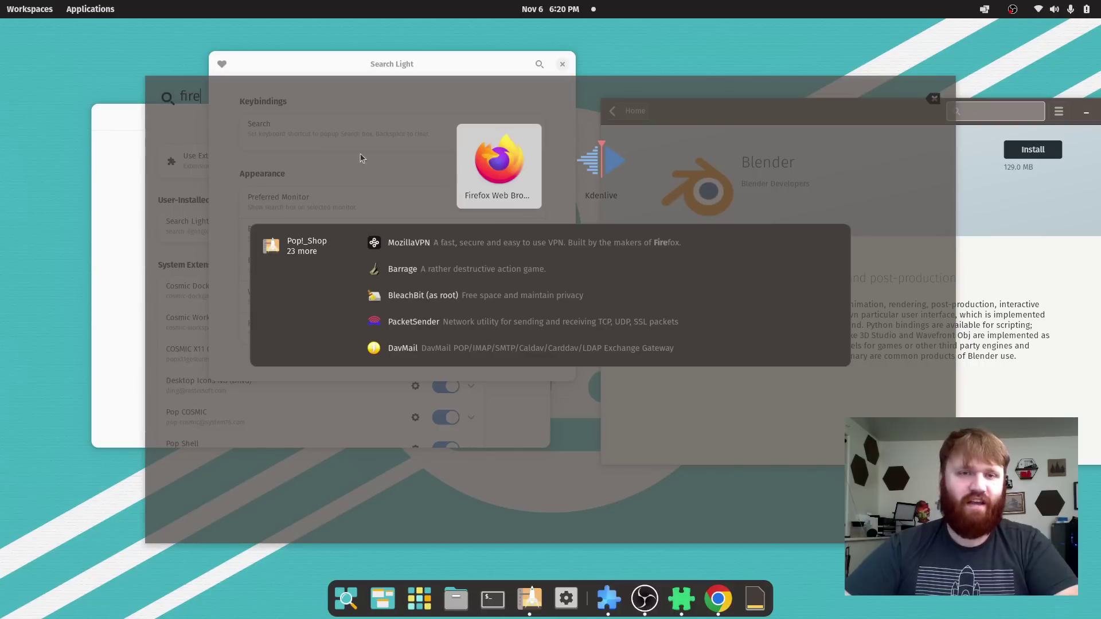
key("Escape")
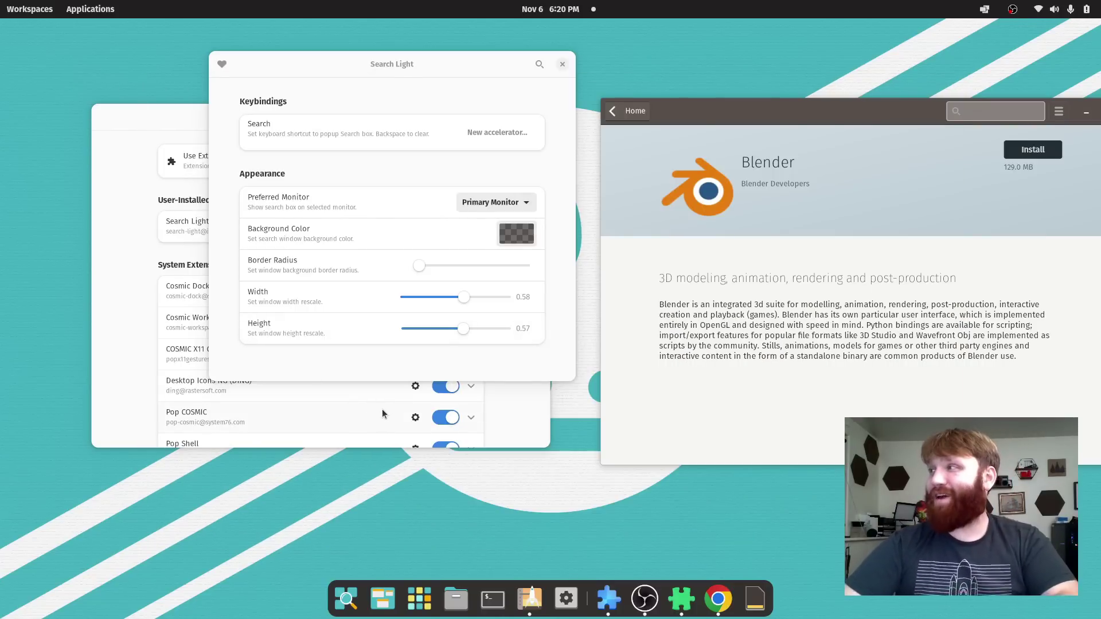
left_click(414, 611)
scroll(577, 382, "down", 2)
scroll(580, 384, "up", 2)
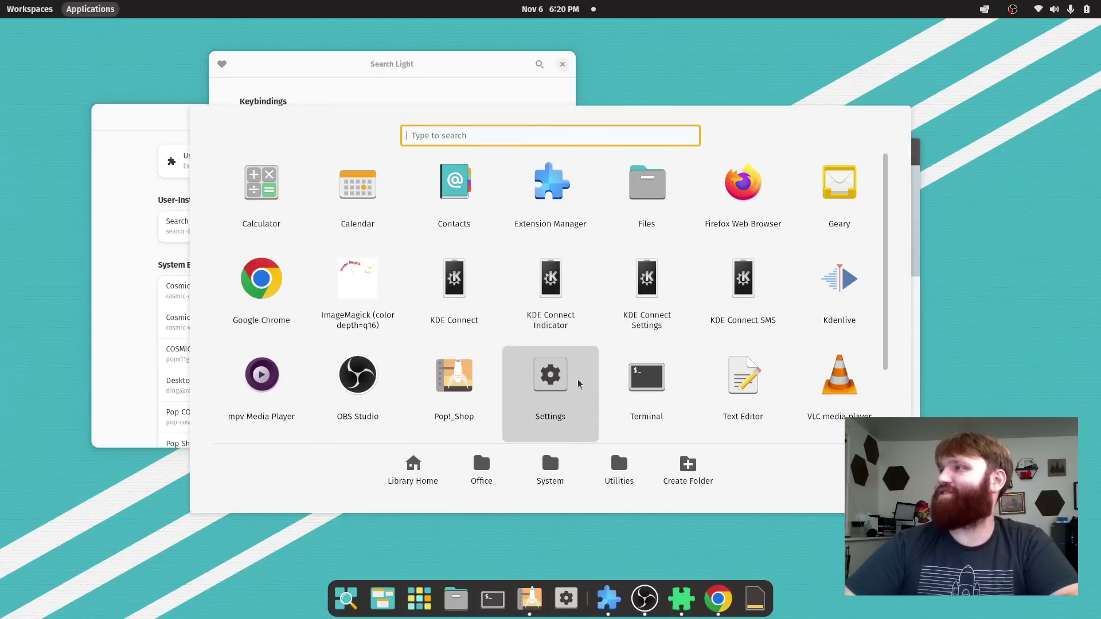
left_click(622, 465)
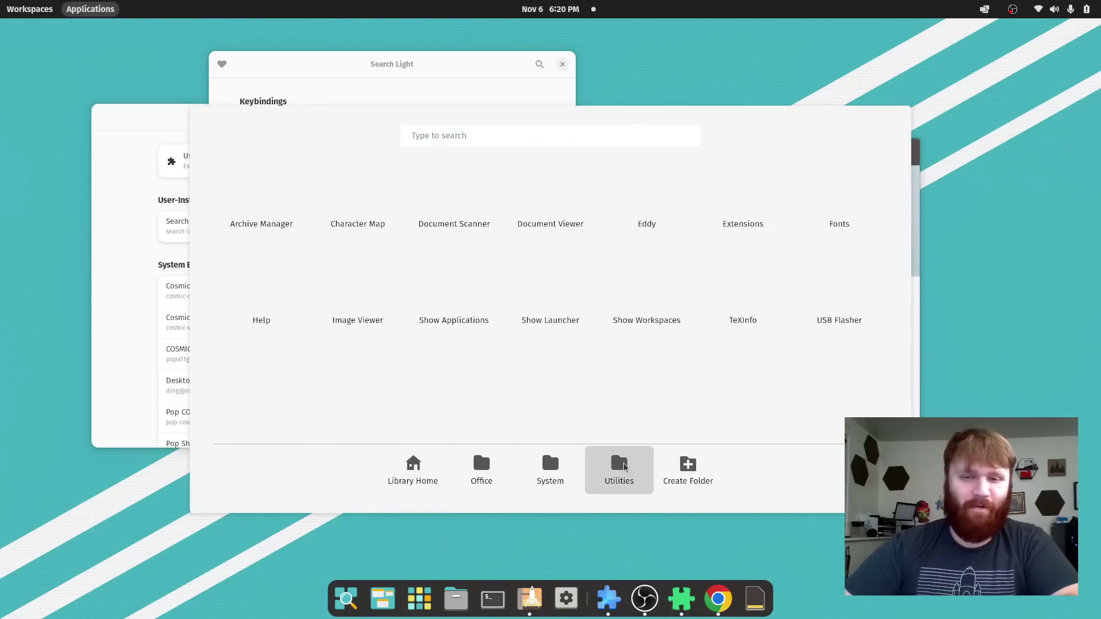
left_click(380, 600)
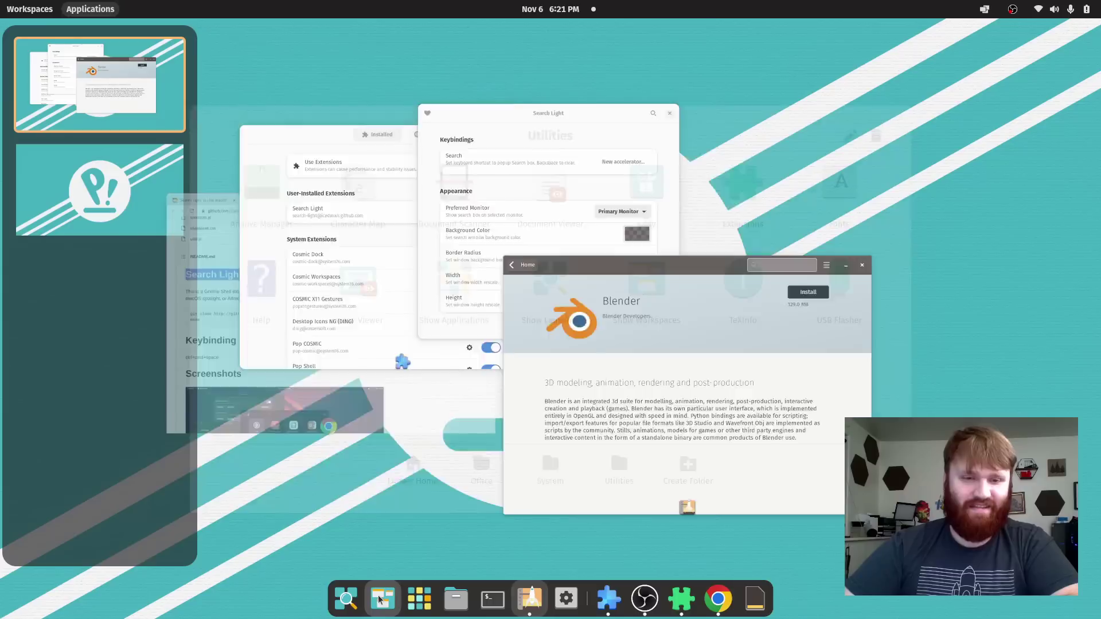
left_click(346, 599)
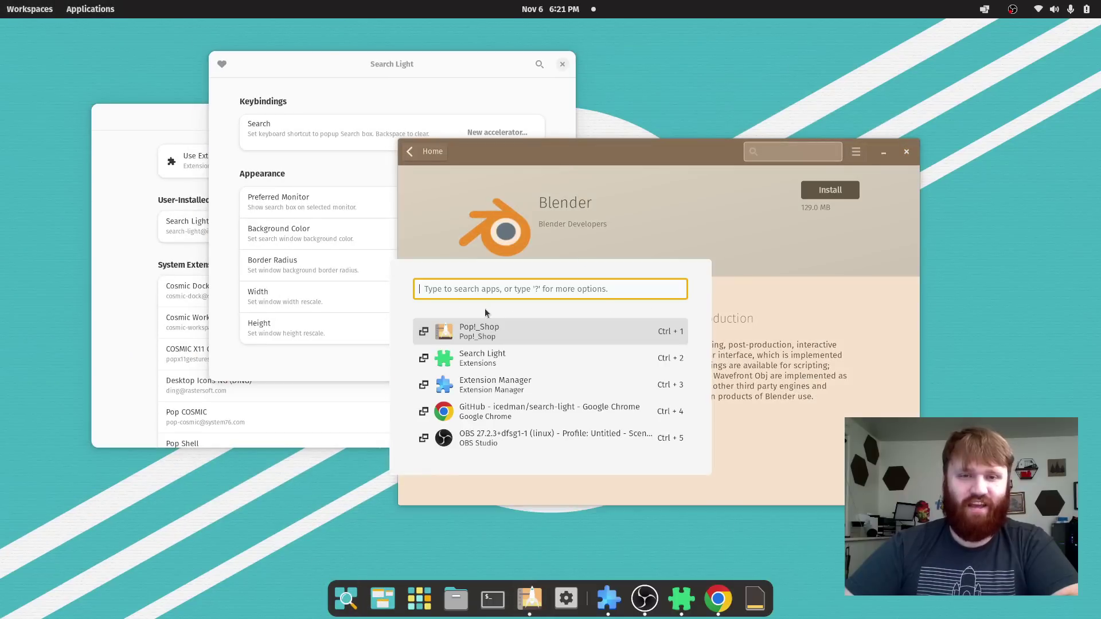
key("Escape")
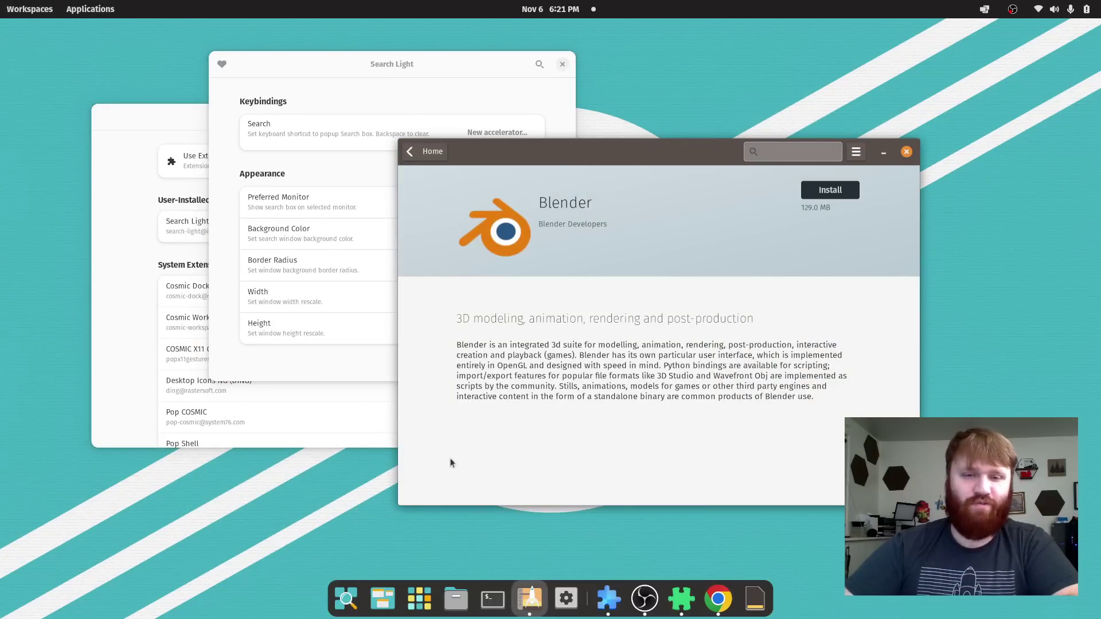
Step: Scroll the search-light README to Screenshots and view one full size in a maximised browser
left_click(718, 600)
scroll(527, 408, "down", 5)
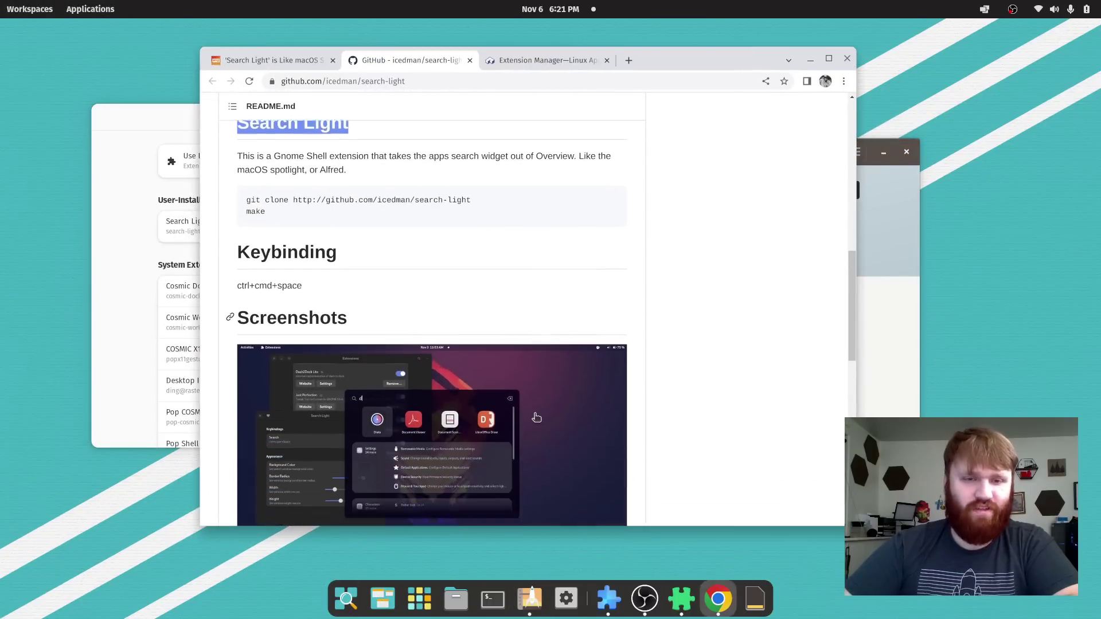
scroll(510, 401, "down", 1)
scroll(460, 345, "down", 1)
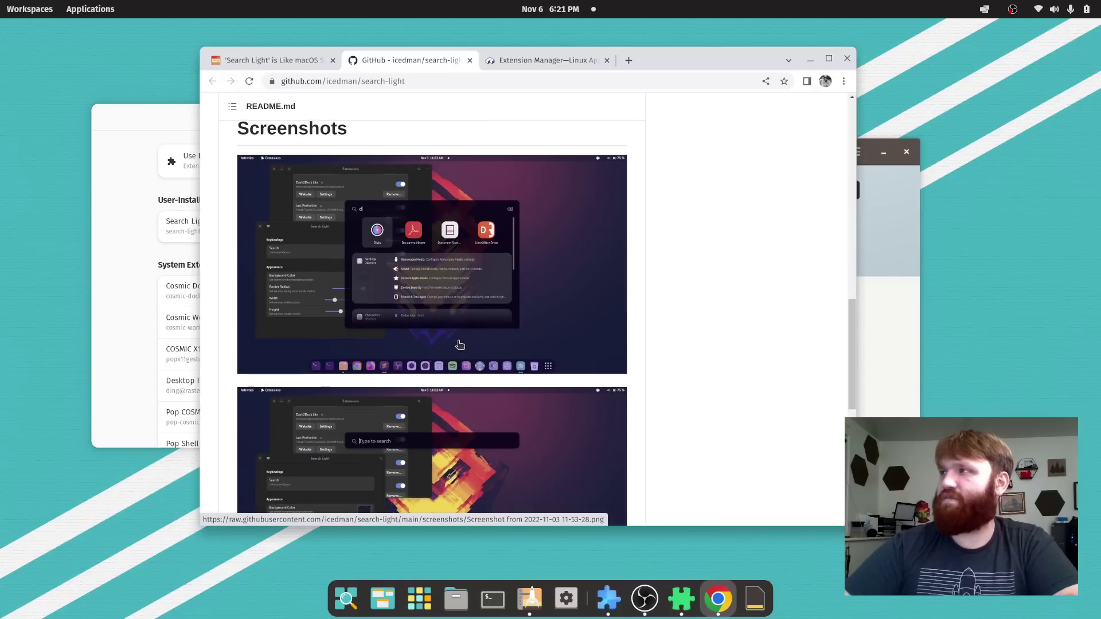
left_click(411, 320)
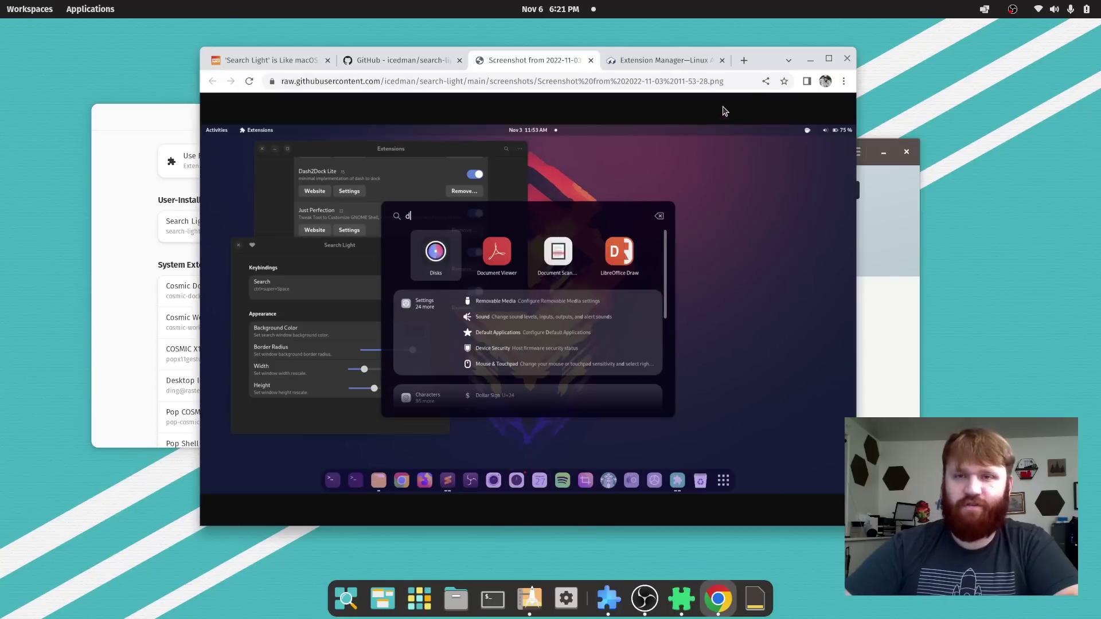
double_click(769, 63)
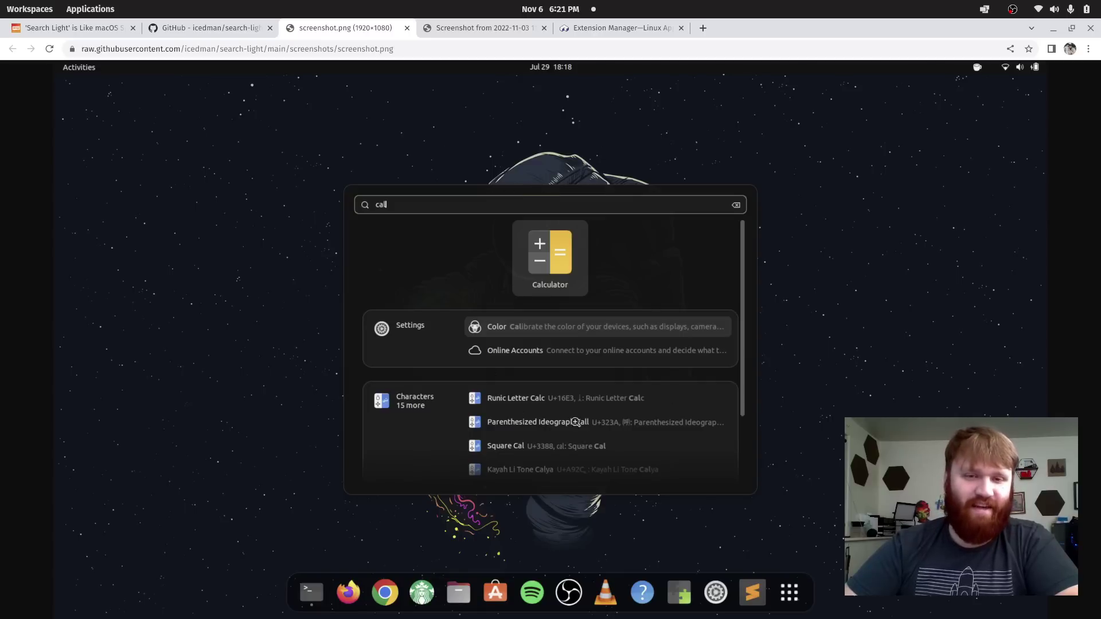
Step: Close the screenshot tab and restore the browser to a smaller window on the repository page
key("ctrl+w")
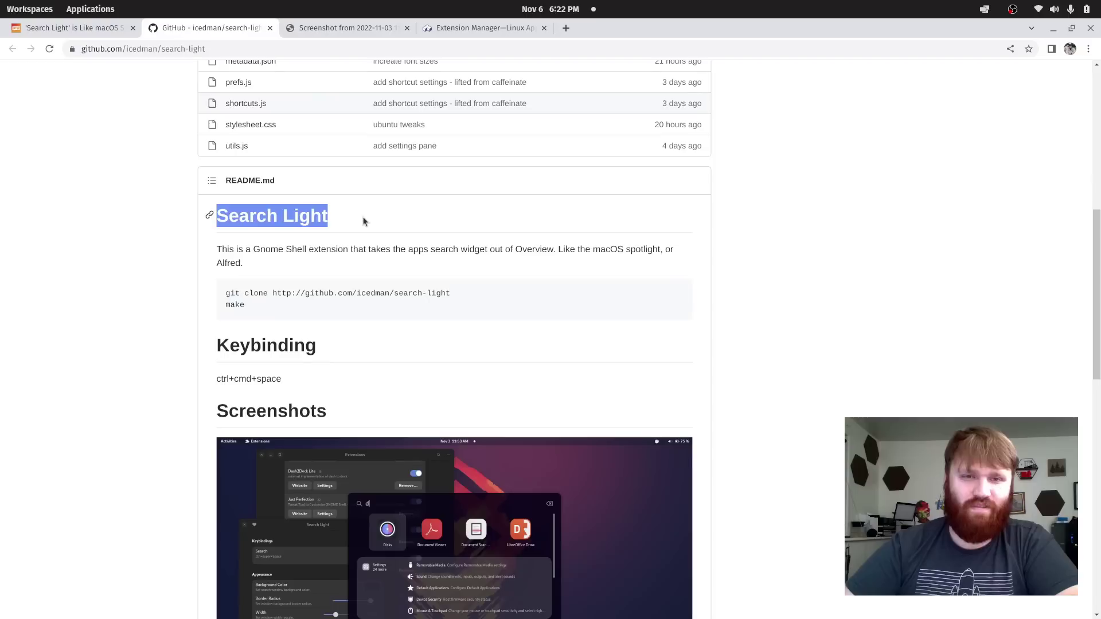
scroll(402, 270, "up", 10)
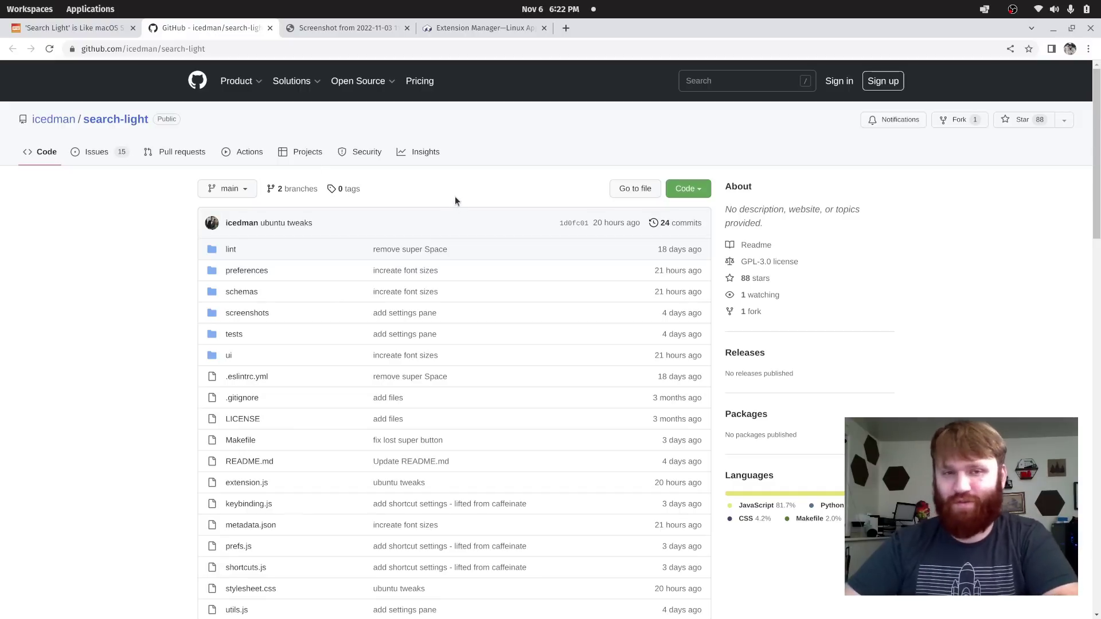
key("super+Down")
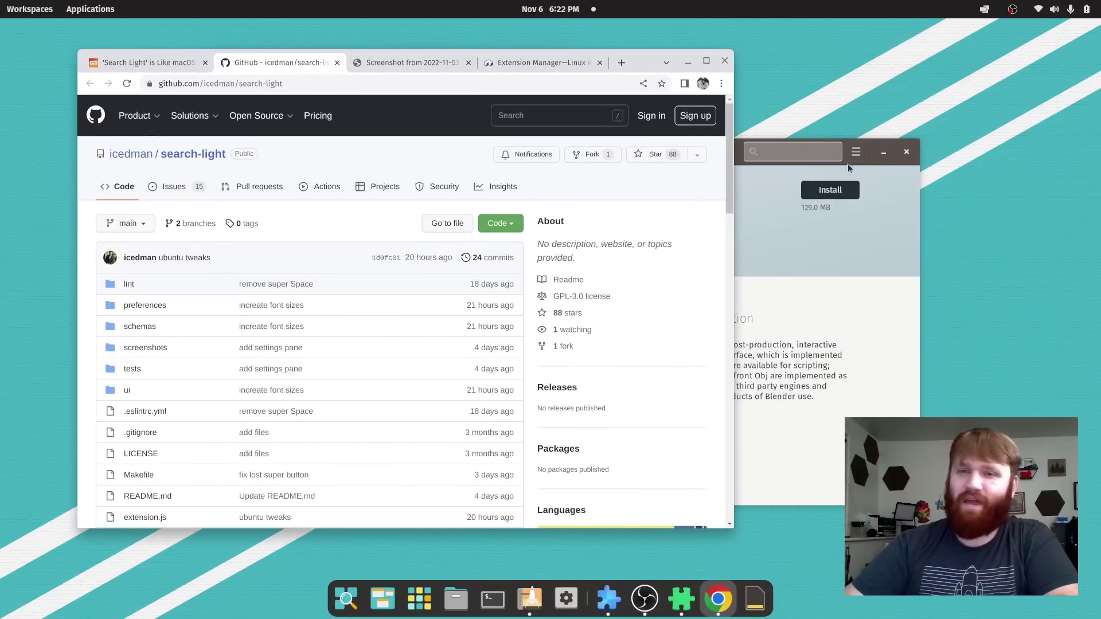
Step: Close the Pop!_Shop Blender window so the search-light repository page sits over the desktop
left_click(908, 152)
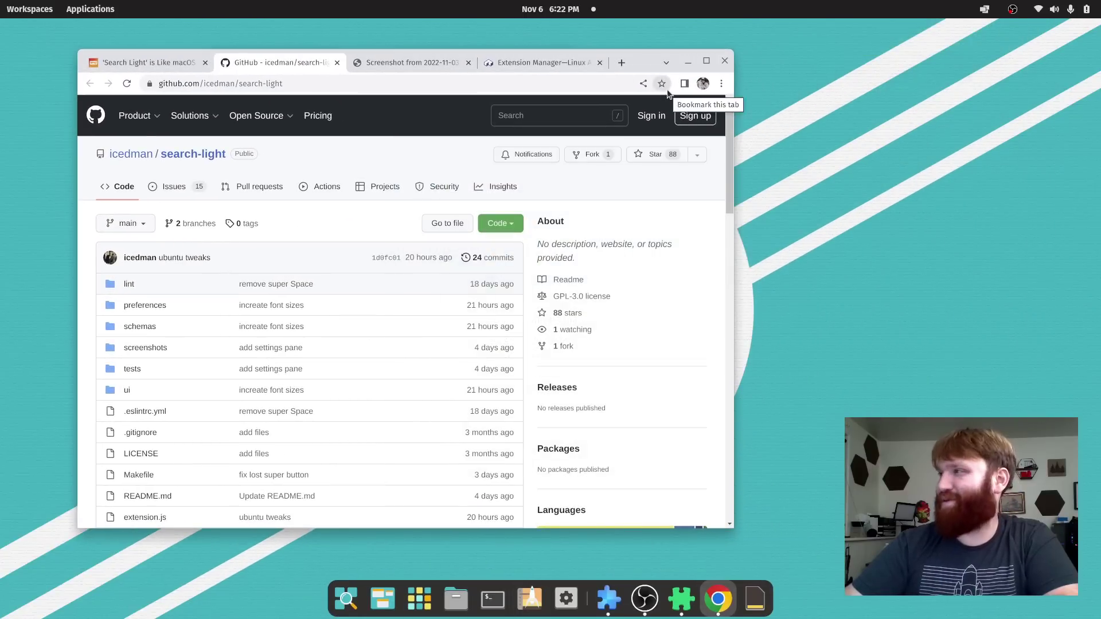